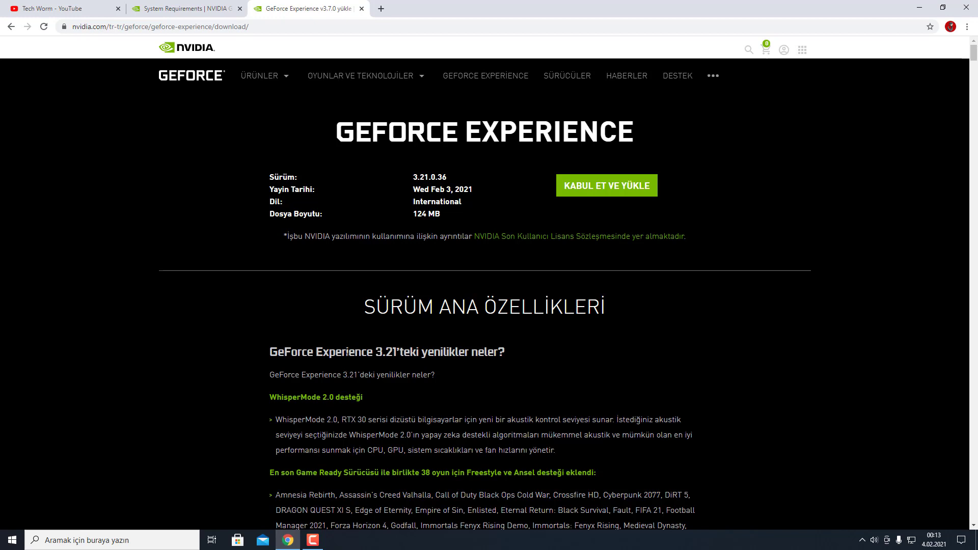
# Step: Check the GPU table on System Requirements, return to the 3.21.0.36 download page, then show the desktop
pyautogui.click(201, 9)
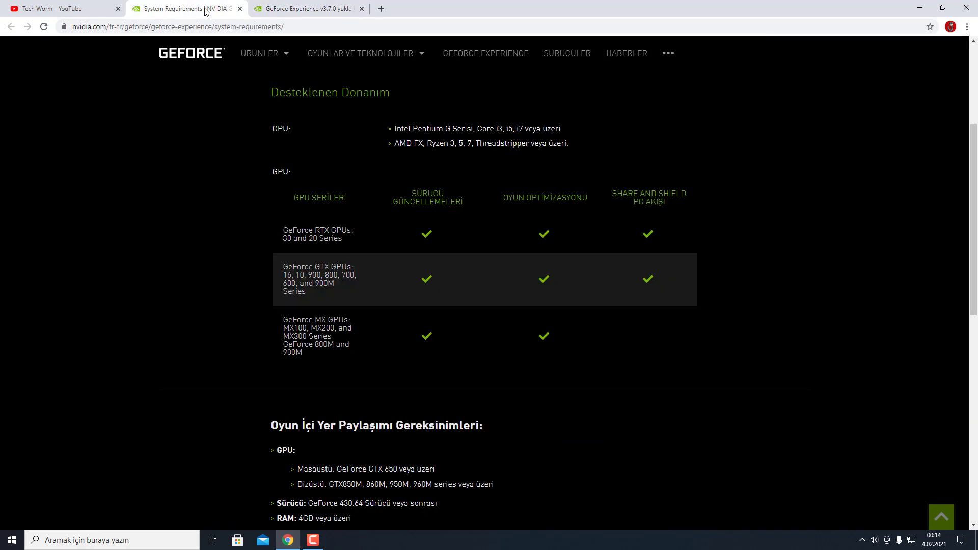
pyautogui.scroll(-7, 517, 210)
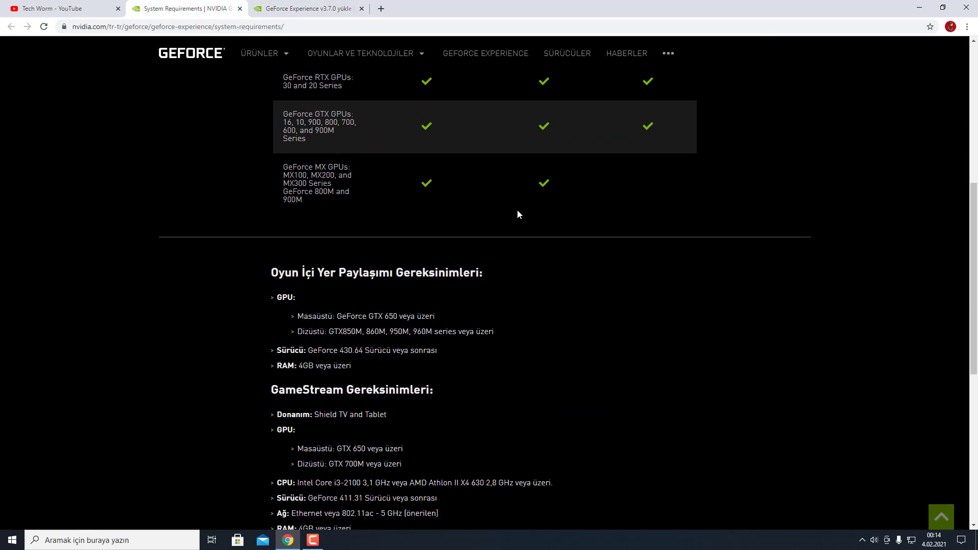
pyautogui.scroll(12, 509, 237)
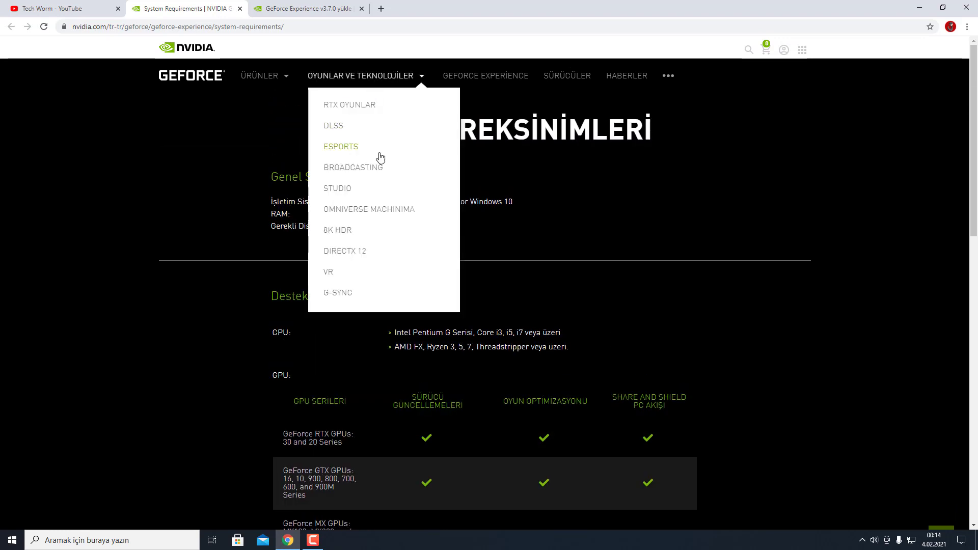
pyautogui.click(297, 9)
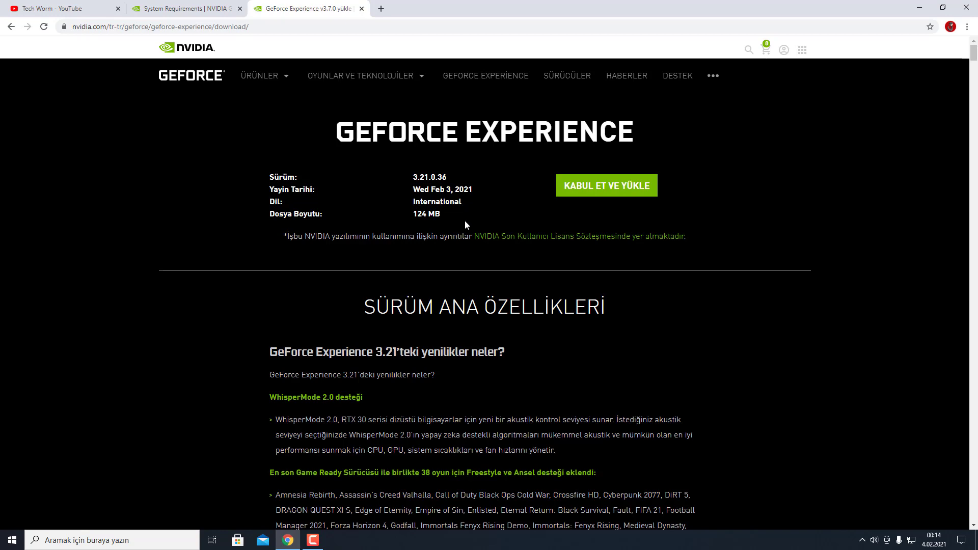
pyautogui.press('super+d')
# Step: Run the downloaded NVIDIA installer from Downloads and accept the licence to install GeForce Experience
pyautogui.press('Up')
pyautogui.press('Up')
pyautogui.press('Return')
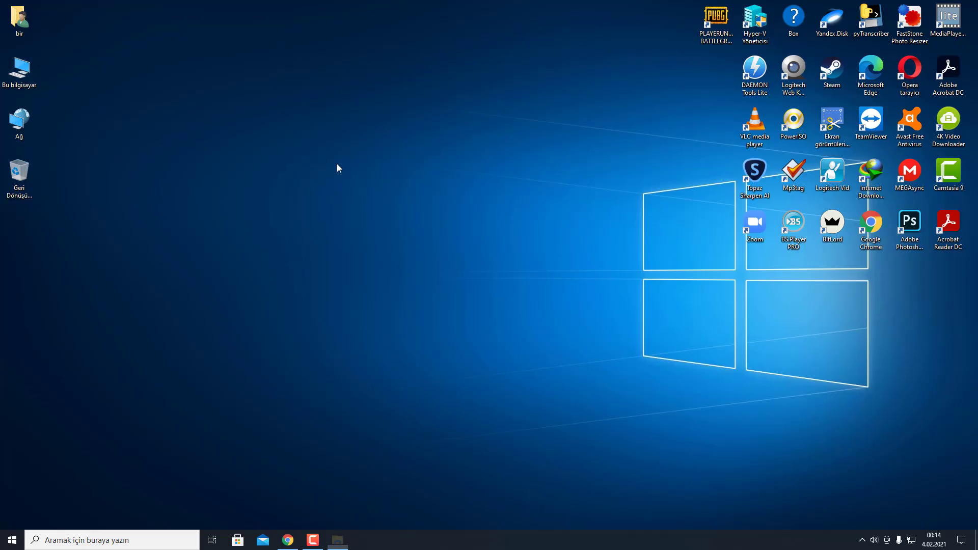
pyautogui.click(162, 100)
pyautogui.doubleClick(223, 97)
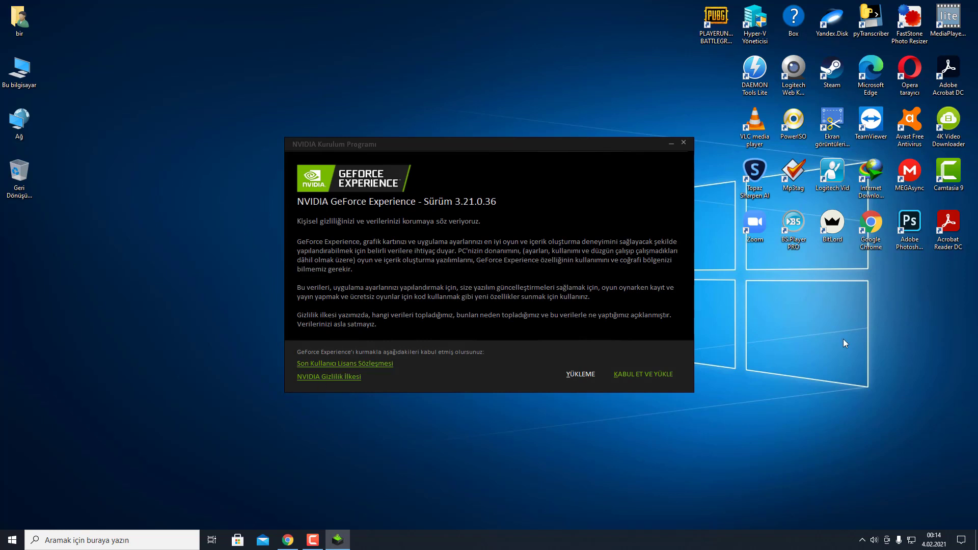
pyautogui.click(655, 374)
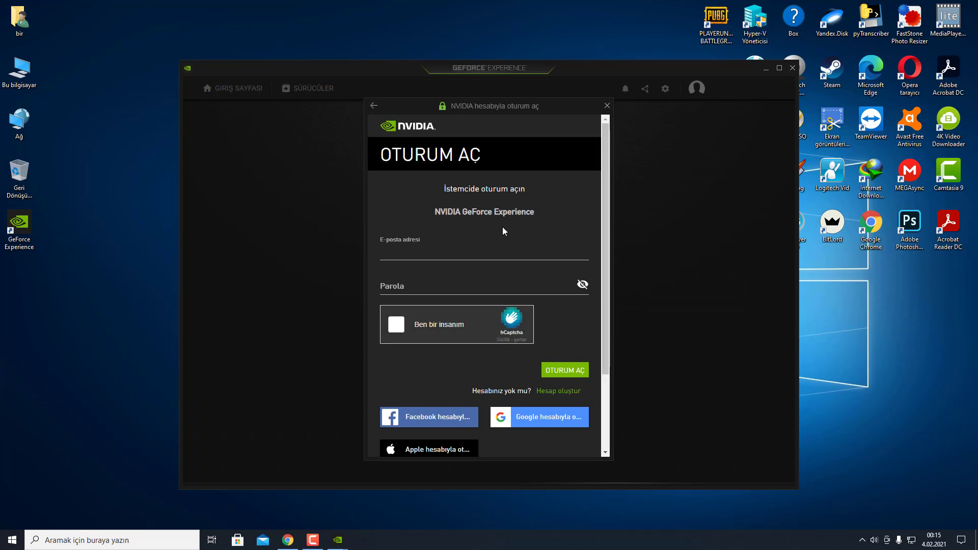
# Step: Enter the NVIDIA account e-mail address and password in the sign-in form
pyautogui.scroll(-2, 509, 300)
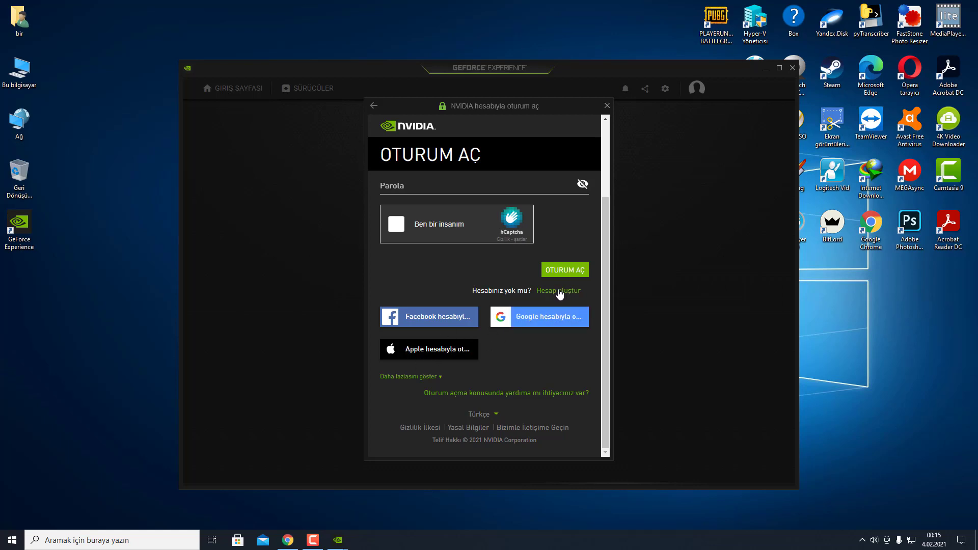
pyautogui.scroll(3, 502, 298)
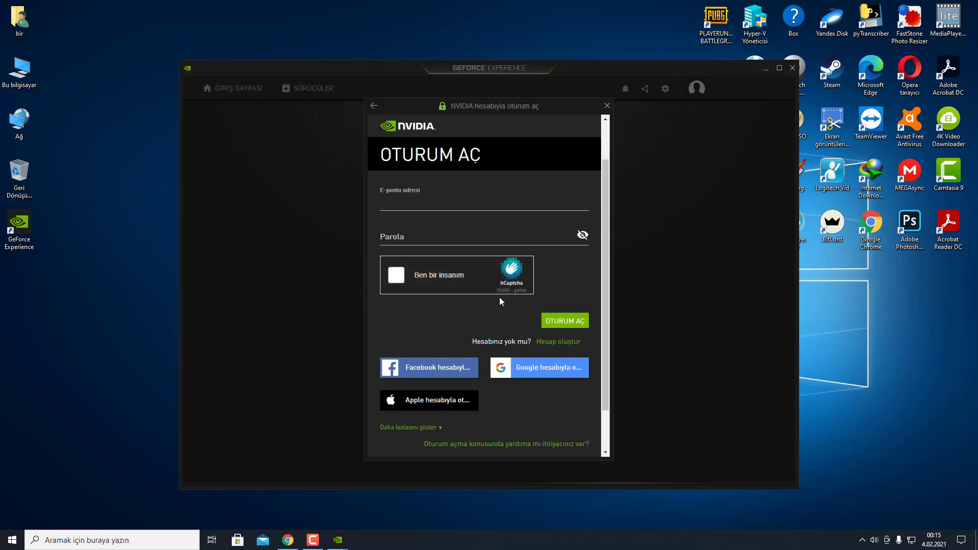
pyautogui.click(440, 255)
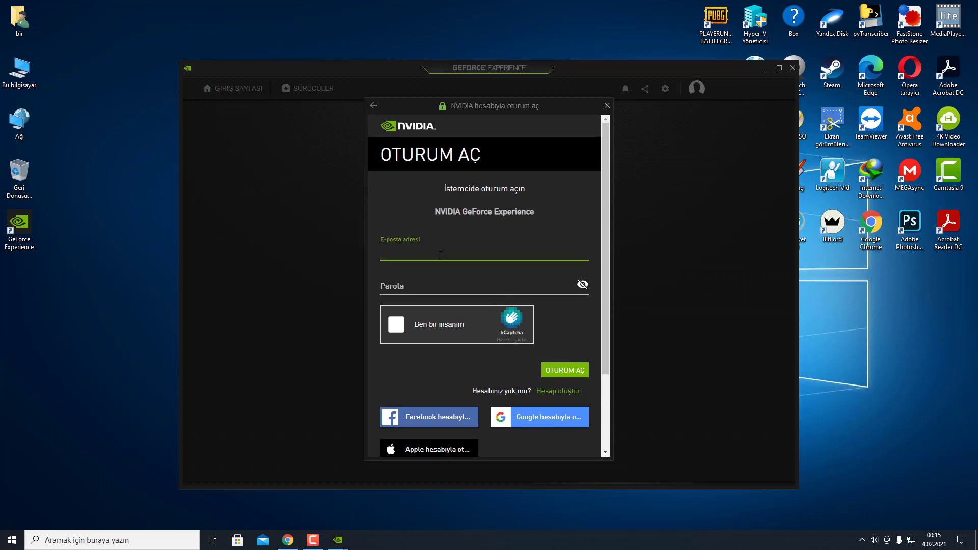
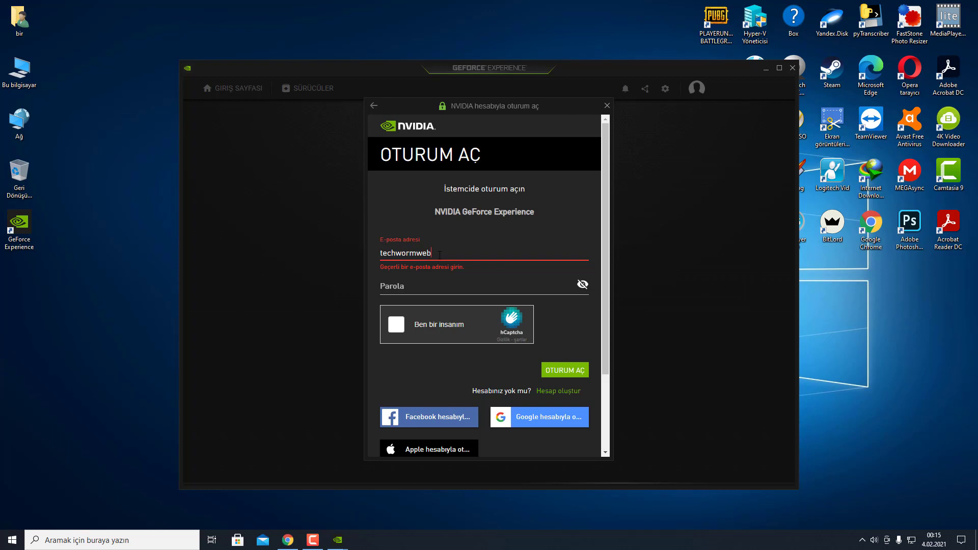
pyautogui.press('Tab')
pyautogui.write('•••••••••')
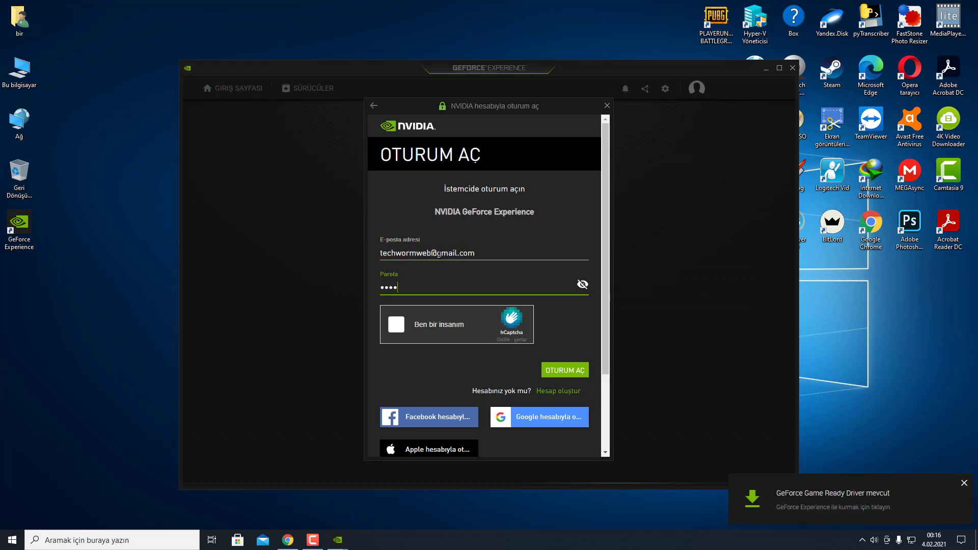
# Step: Solve the hCaptcha challenge by selecting the four truck images, then sign in
pyautogui.click(401, 326)
pyautogui.click(433, 348)
pyautogui.click(485, 347)
pyautogui.click(484, 296)
pyautogui.click(537, 348)
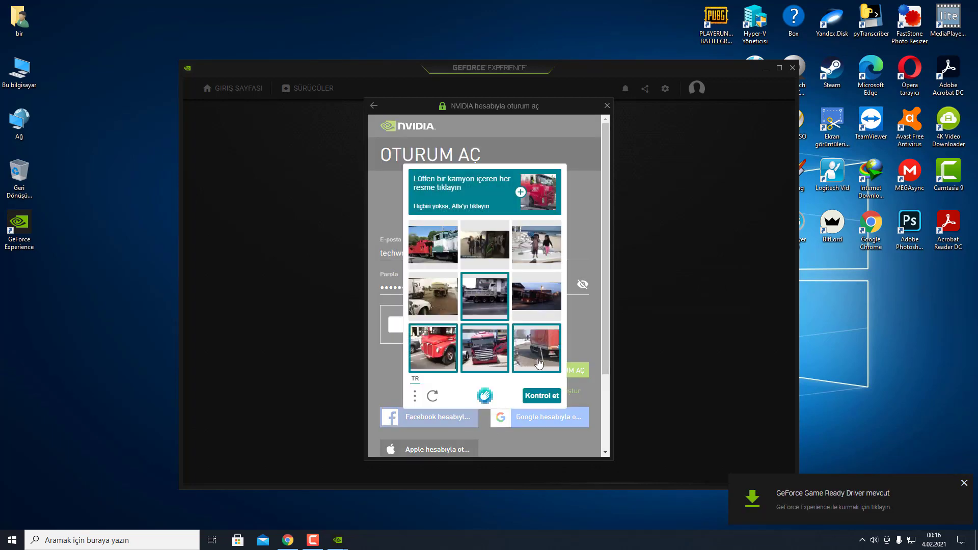
pyautogui.click(542, 396)
pyautogui.click(566, 376)
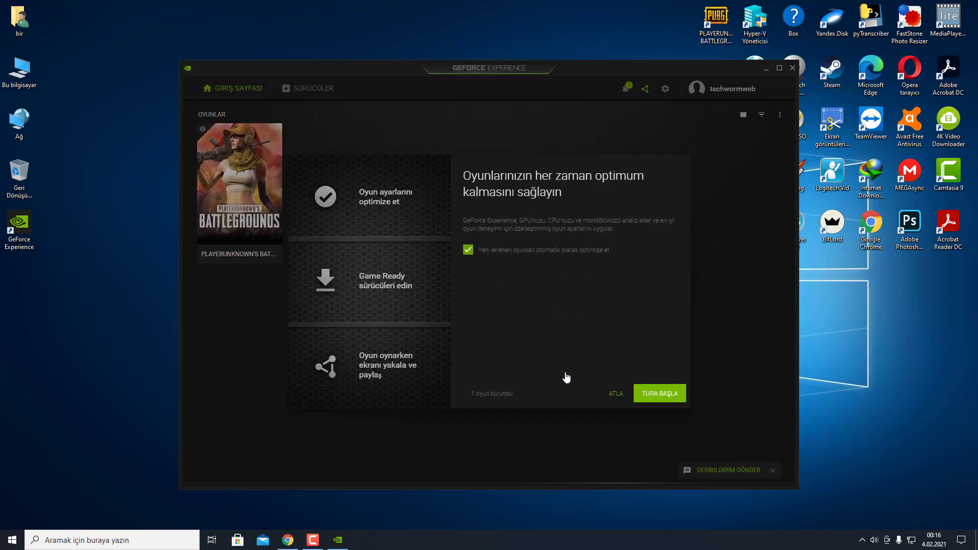
# Step: Skip the welcome tour, maximize GeForce Experience, and review the general settings page with the in-game overlay
pyautogui.click(617, 394)
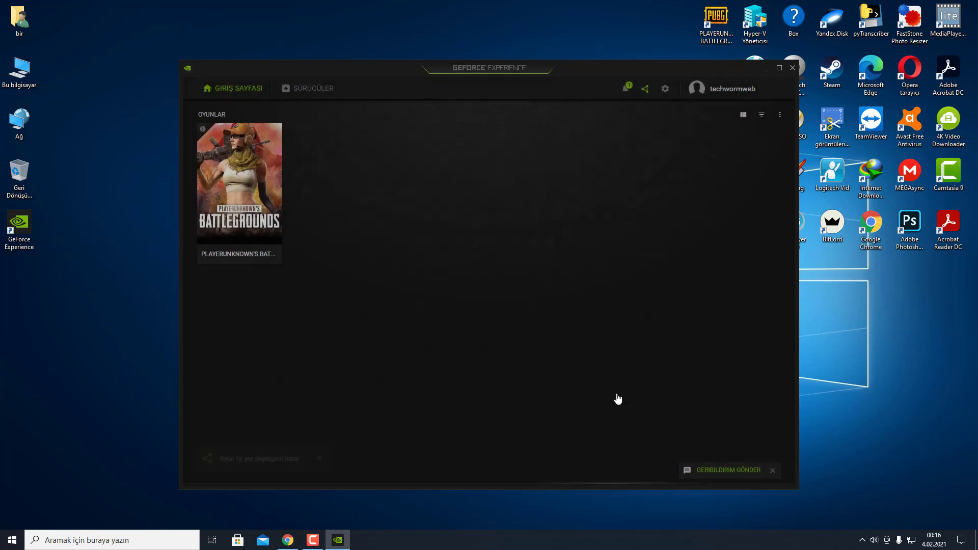
pyautogui.click(780, 68)
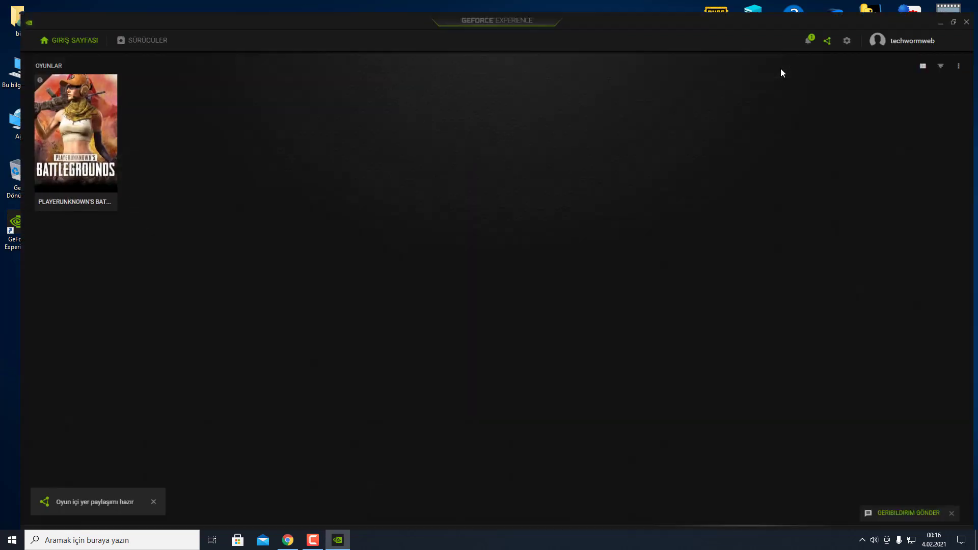
pyautogui.click(849, 30)
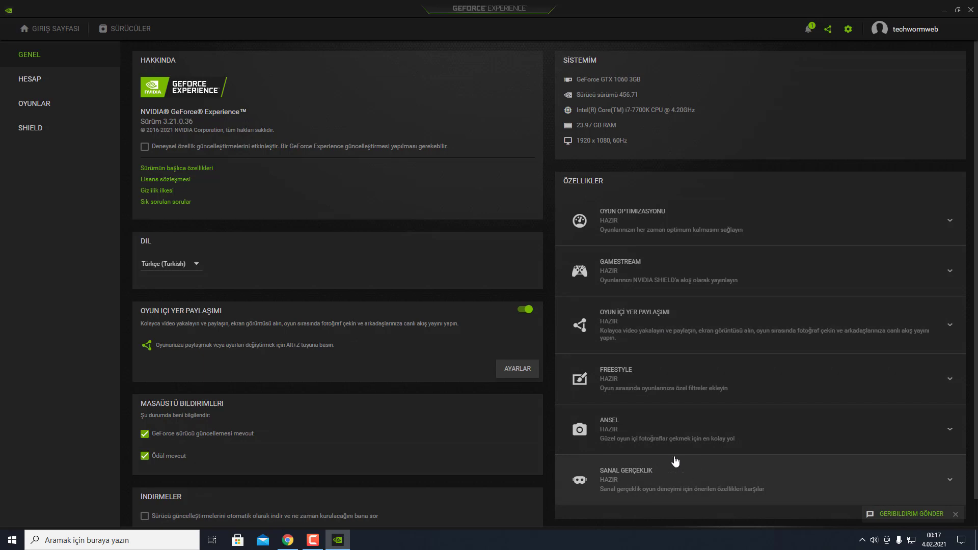
pyautogui.scroll(-1, 749, 419)
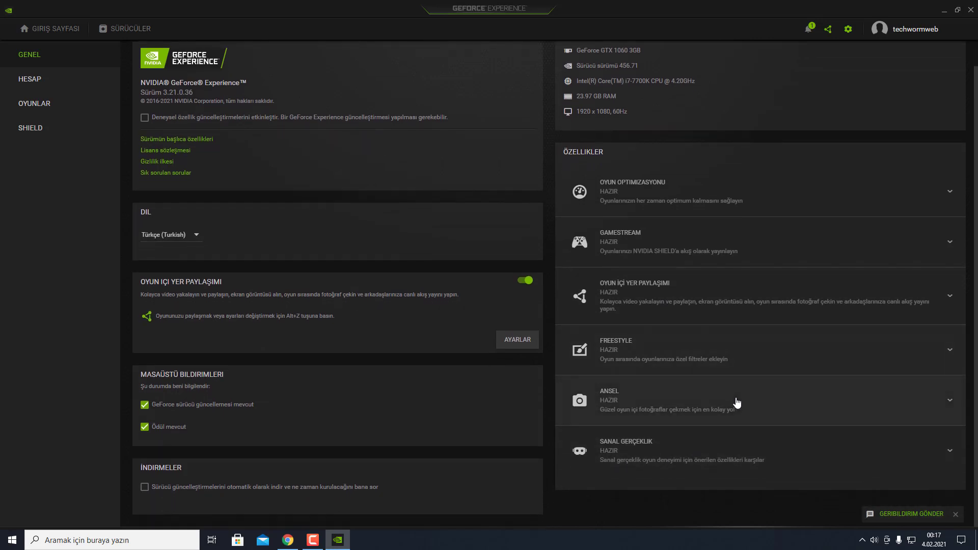
pyautogui.scroll(1, 713, 413)
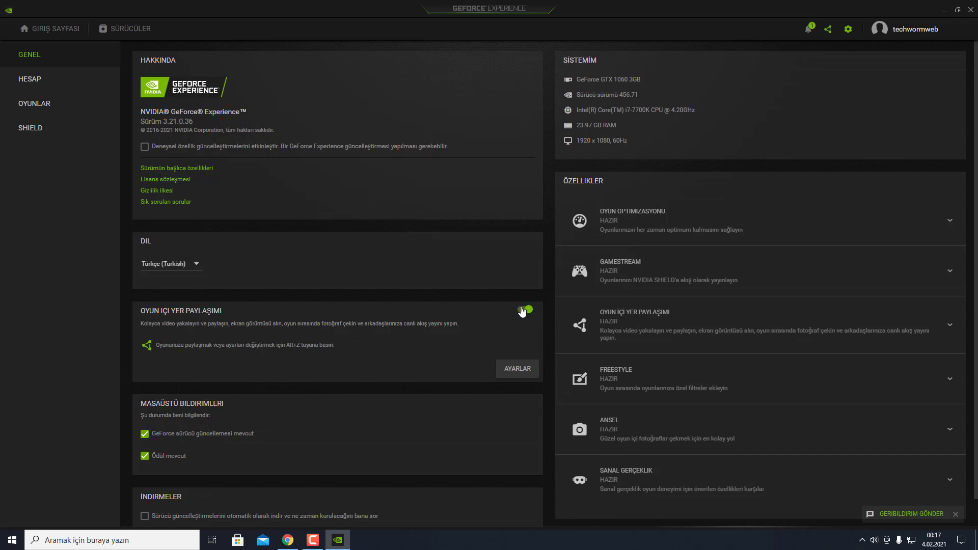
# Step: Open the in-game overlay settings and look over the Bağlan linked-accounts page
pyautogui.click(515, 375)
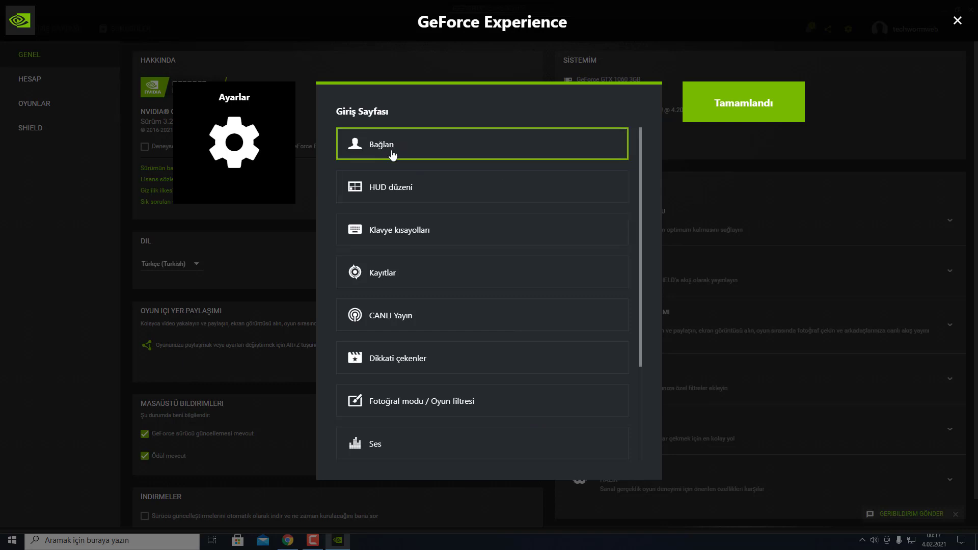
pyautogui.click(443, 147)
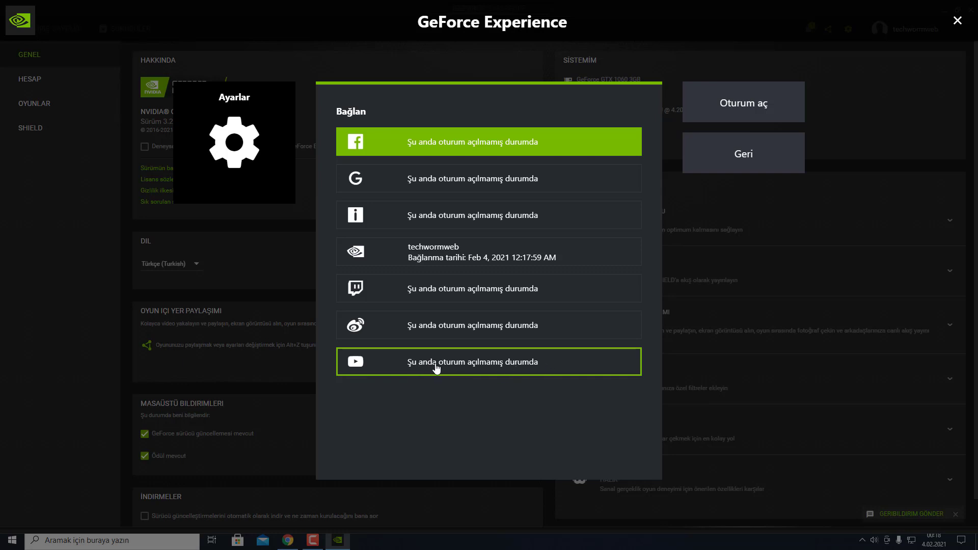
pyautogui.click(766, 157)
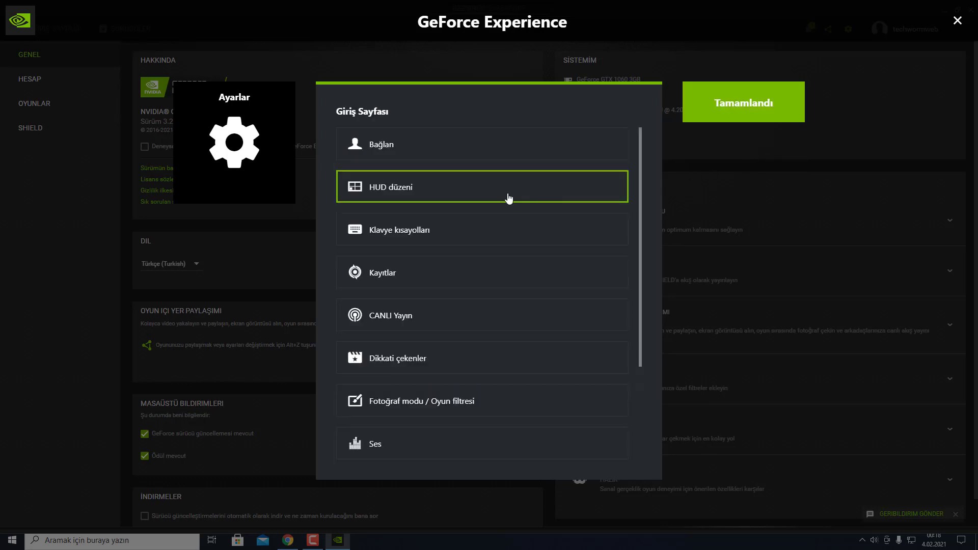
# Step: In HUD düzeni, try the webcam overlay in each corner, ending at top-left
pyautogui.click(451, 197)
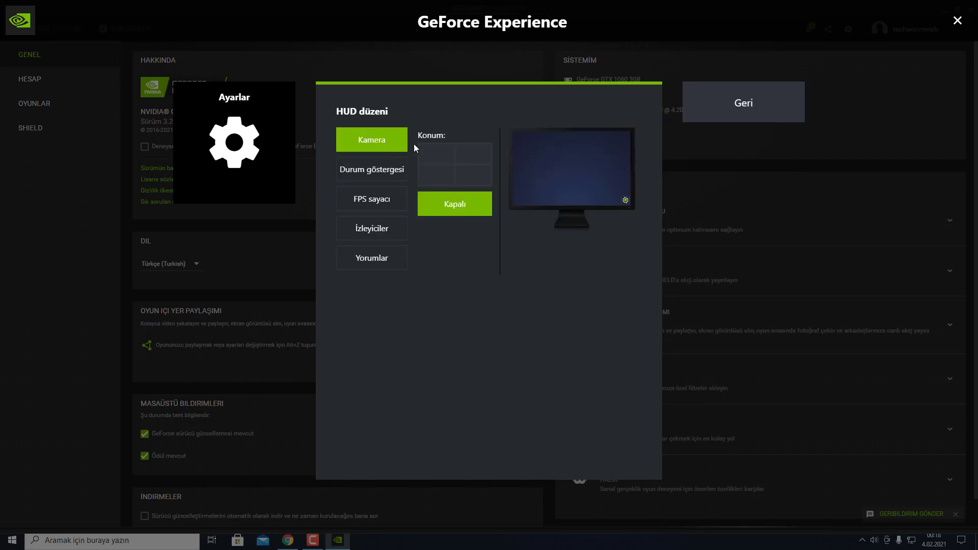
pyautogui.moveTo(427, 149); pyautogui.dragTo(448, 136)
pyautogui.click(441, 153)
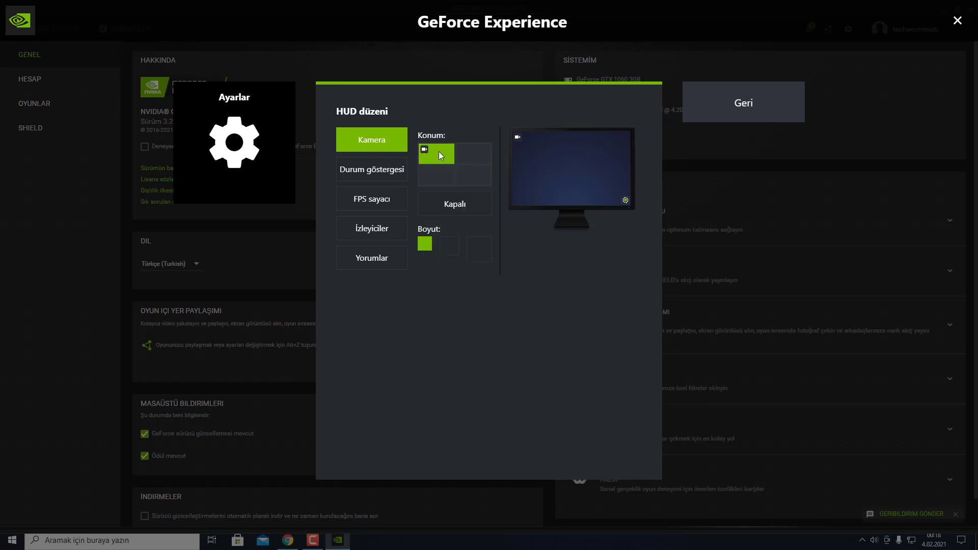
pyautogui.click(476, 153)
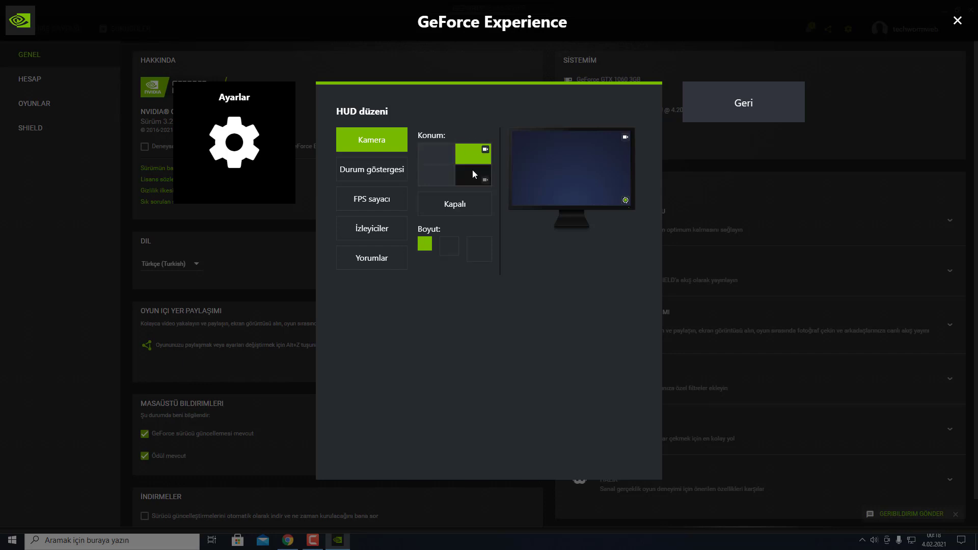
pyautogui.click(473, 170)
pyautogui.click(447, 172)
pyautogui.click(443, 158)
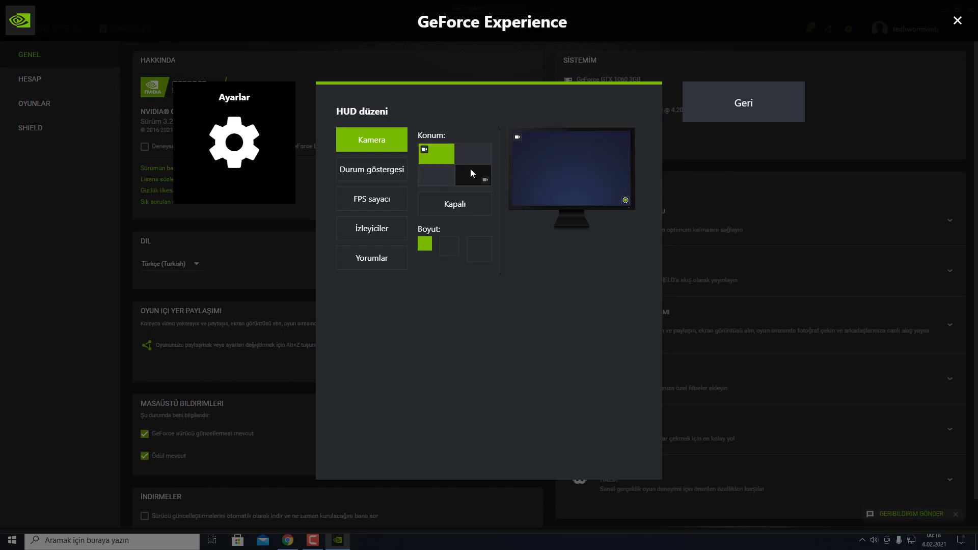
pyautogui.click(470, 169)
pyautogui.click(444, 172)
pyautogui.click(466, 156)
pyautogui.click(442, 157)
# Step: Try the Kamera sizes, set the camera overlay to Kapalı, and show Durum göstergesi placement
pyautogui.click(448, 246)
pyautogui.click(474, 254)
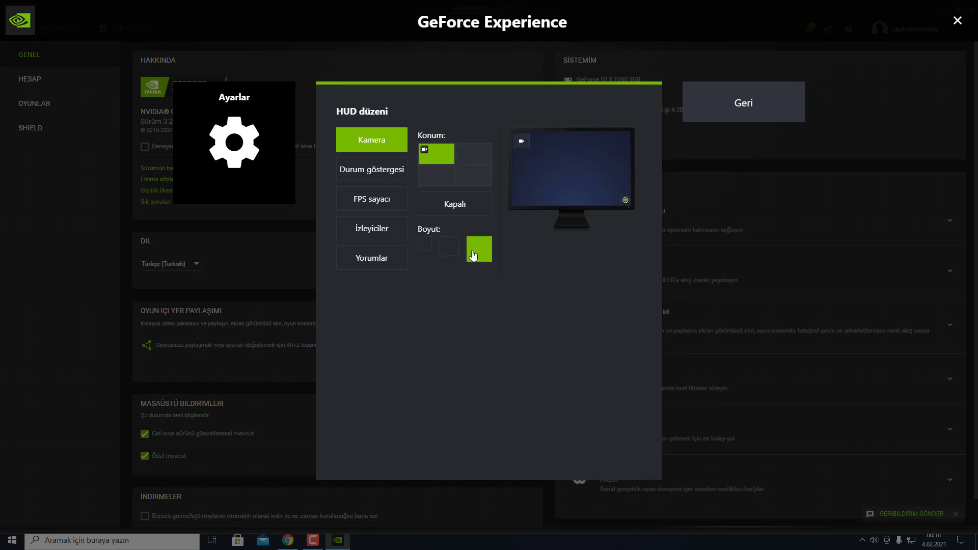
pyautogui.click(449, 248)
pyautogui.click(425, 244)
pyautogui.click(471, 249)
pyautogui.click(469, 209)
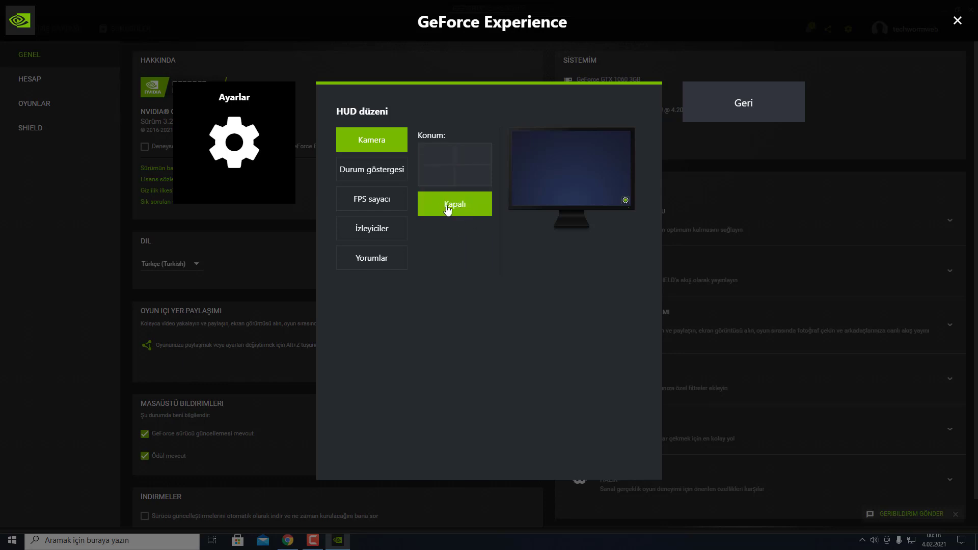
pyautogui.click(374, 174)
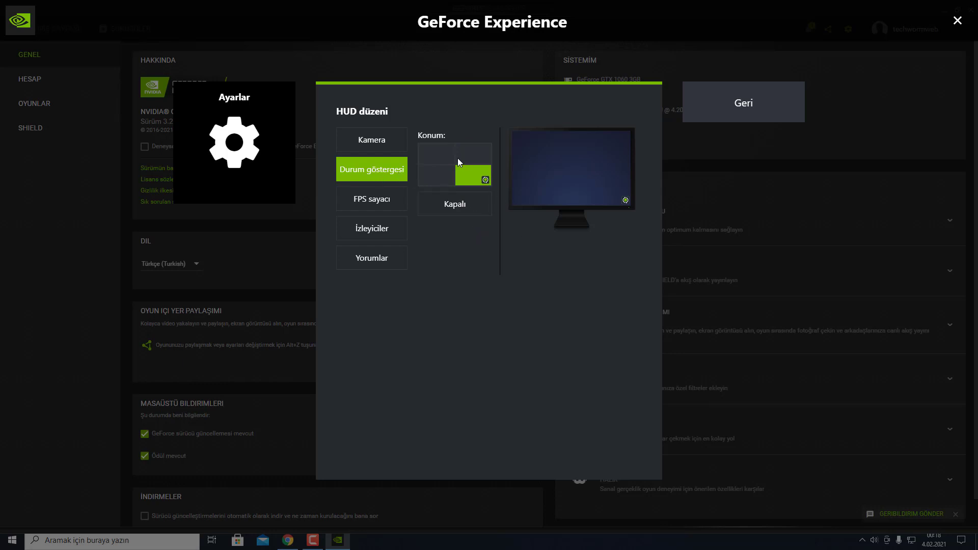
# Step: Try the status indicator in each corner, then set Durum göstergesi to Kapalı
pyautogui.click(441, 159)
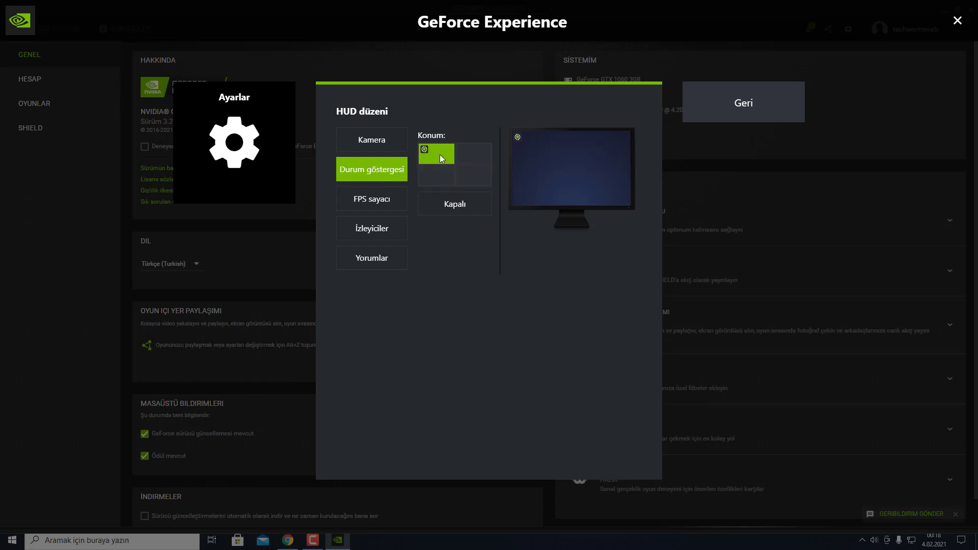
pyautogui.click(440, 170)
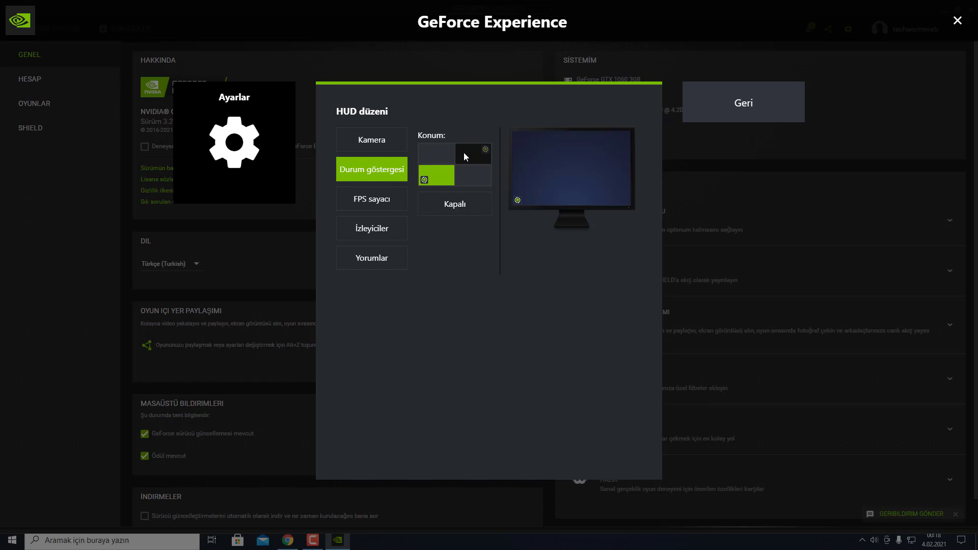
pyautogui.click(439, 152)
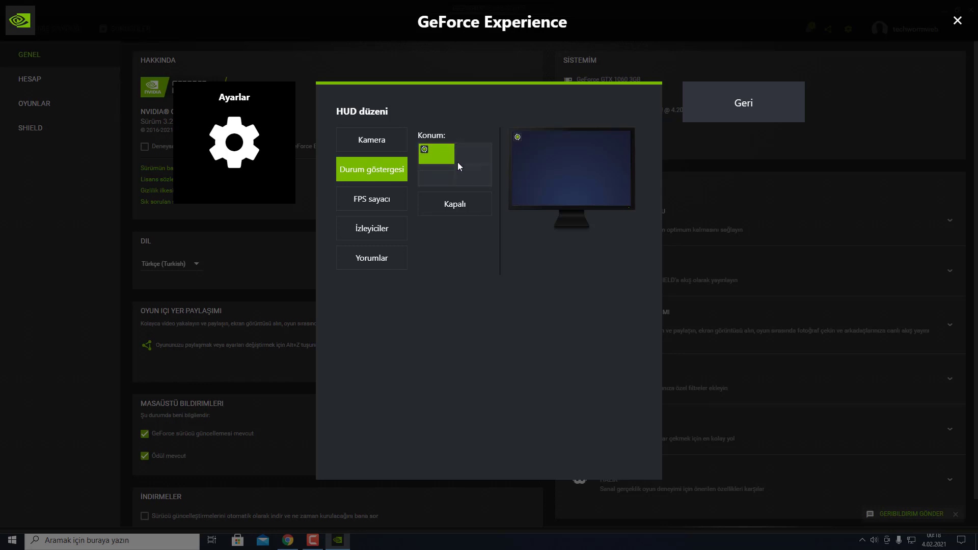
pyautogui.click(479, 154)
pyautogui.click(478, 176)
pyautogui.click(446, 177)
pyautogui.click(453, 156)
pyautogui.click(475, 155)
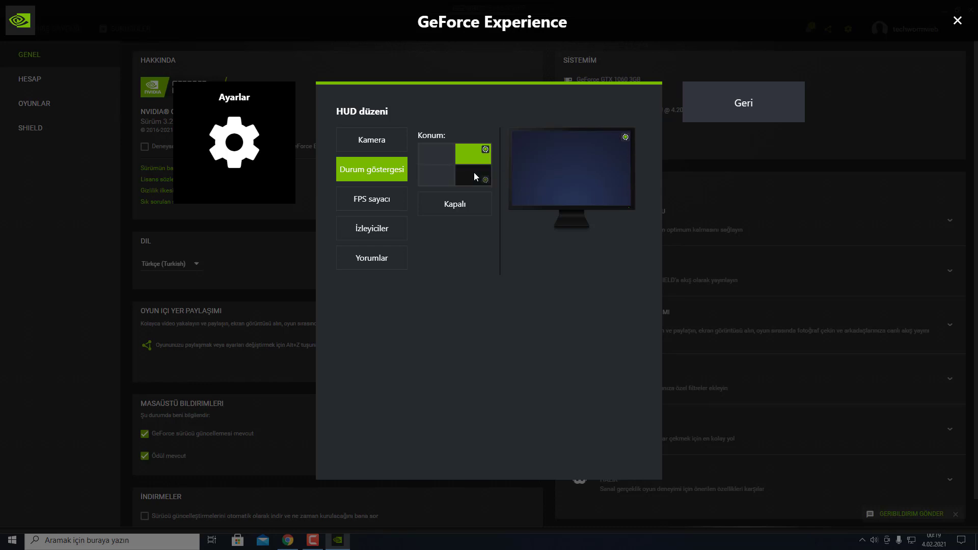
pyautogui.click(474, 173)
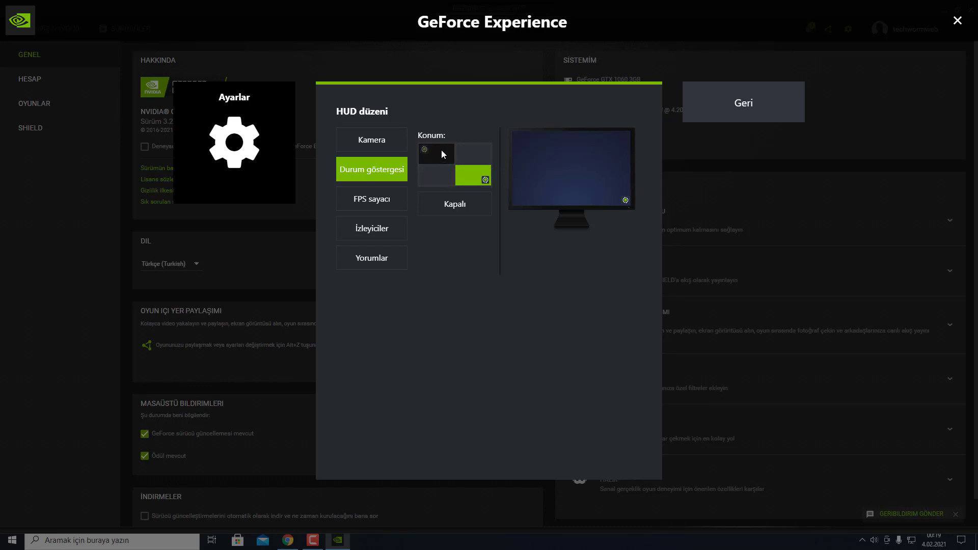
pyautogui.click(441, 152)
pyautogui.click(454, 208)
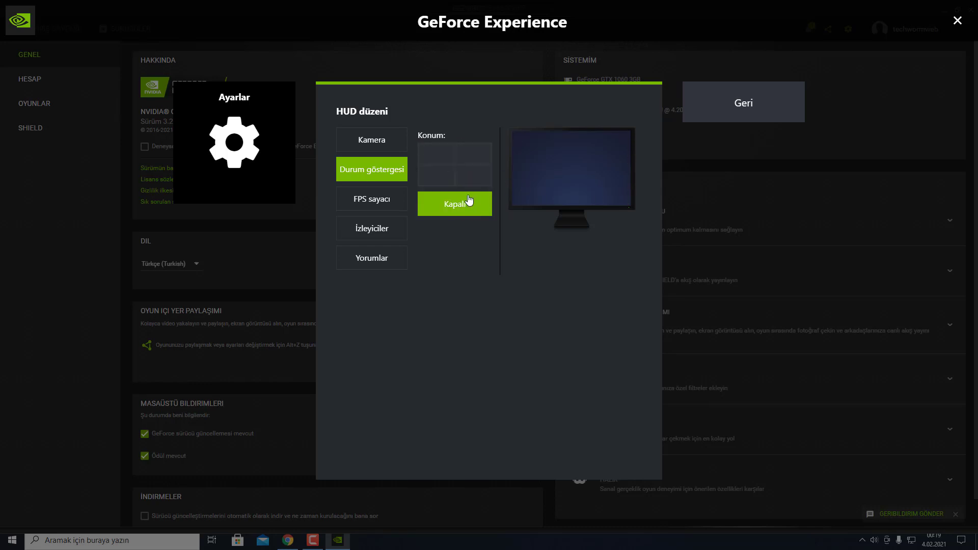
# Step: Place the FPS counter at the bottom-left corner
pyautogui.click(375, 205)
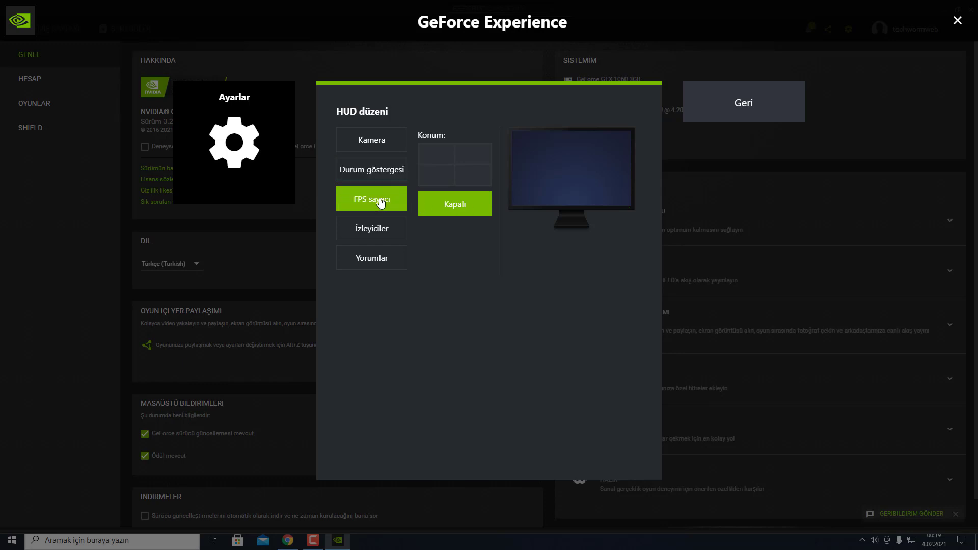
pyautogui.click(436, 155)
pyautogui.click(468, 155)
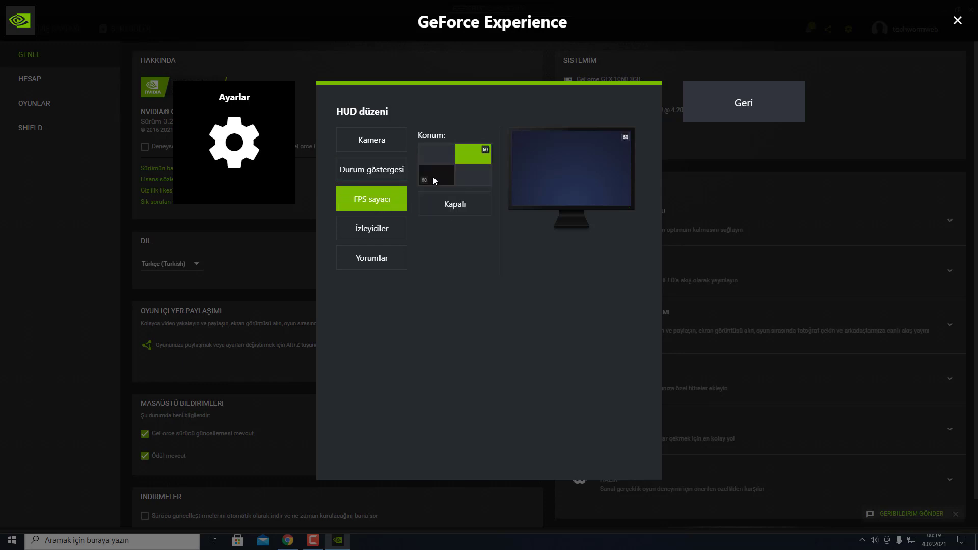
pyautogui.click(439, 158)
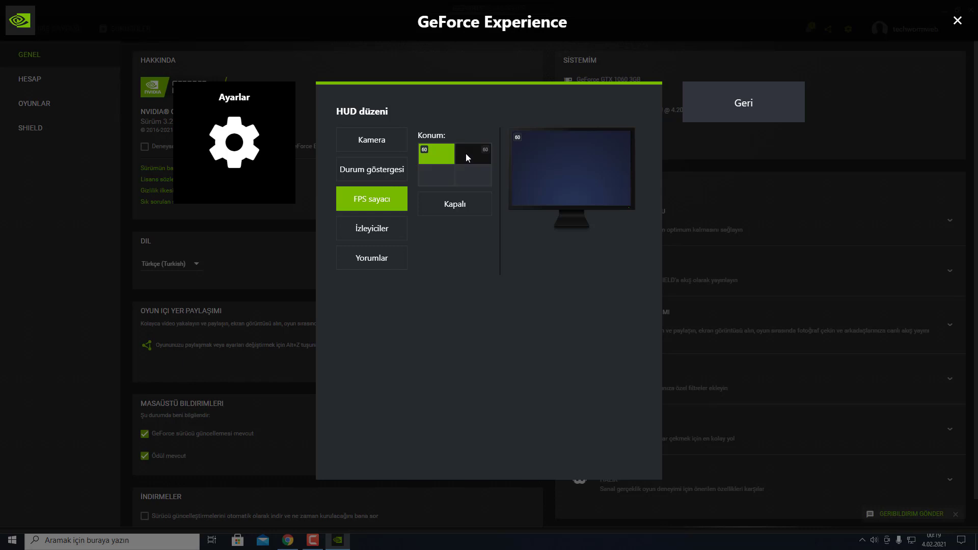
pyautogui.click(466, 154)
pyautogui.click(472, 176)
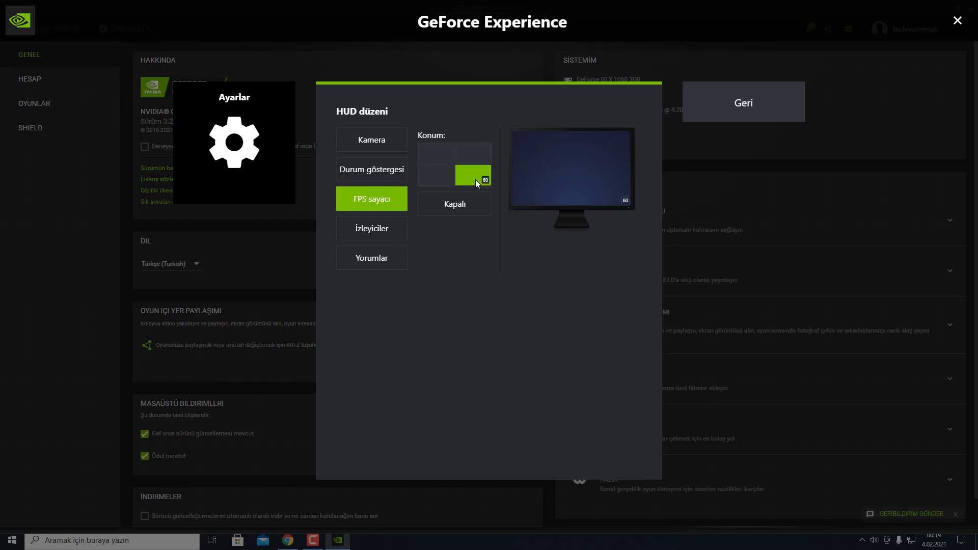
pyautogui.click(433, 178)
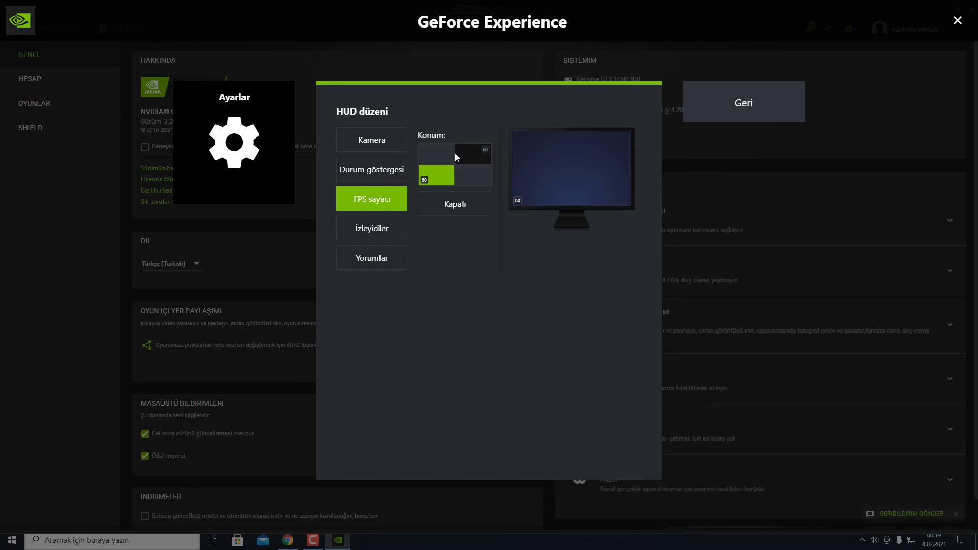
# Step: Try the İzleyiciler viewers overlay in several corners, ending at bottom-left
pyautogui.click(387, 229)
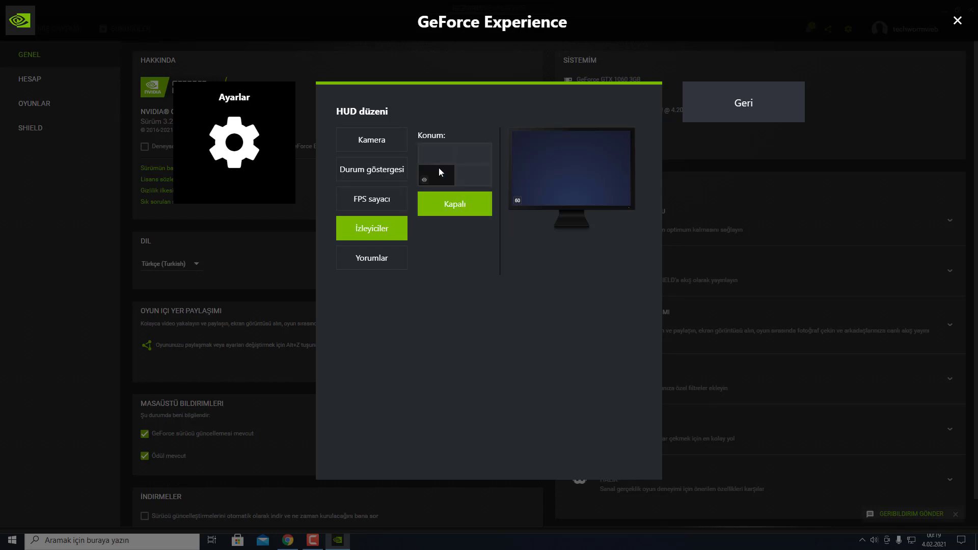
pyautogui.click(446, 151)
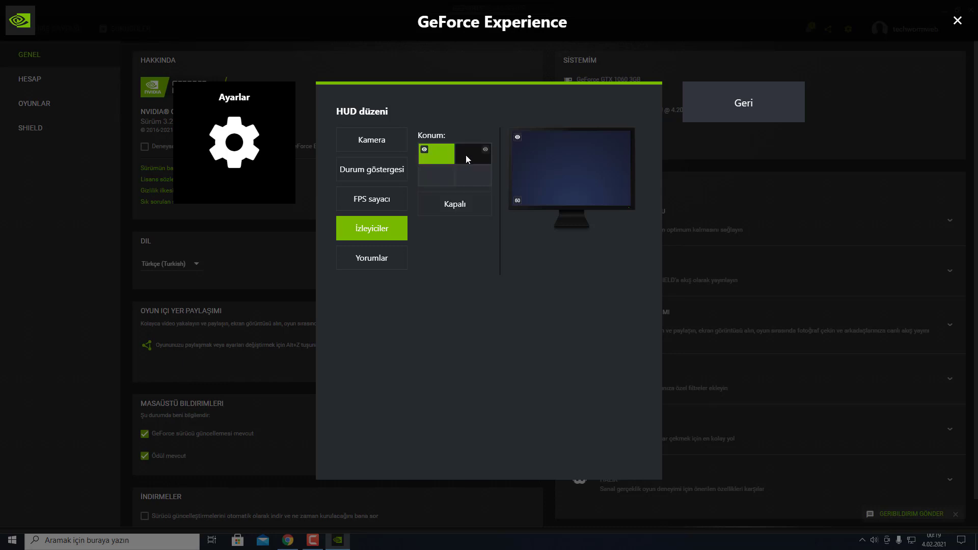
pyautogui.click(465, 154)
pyautogui.click(467, 176)
pyautogui.click(440, 176)
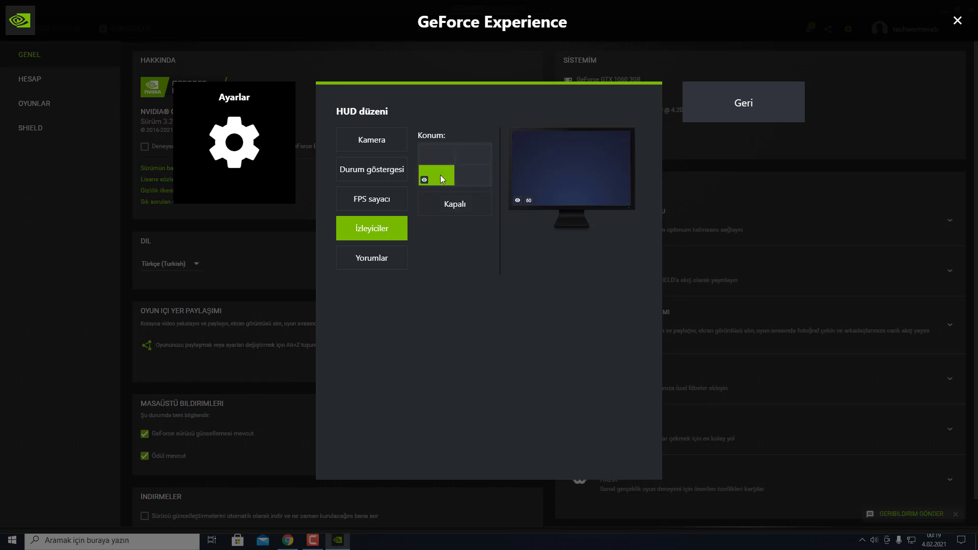
pyautogui.click(465, 153)
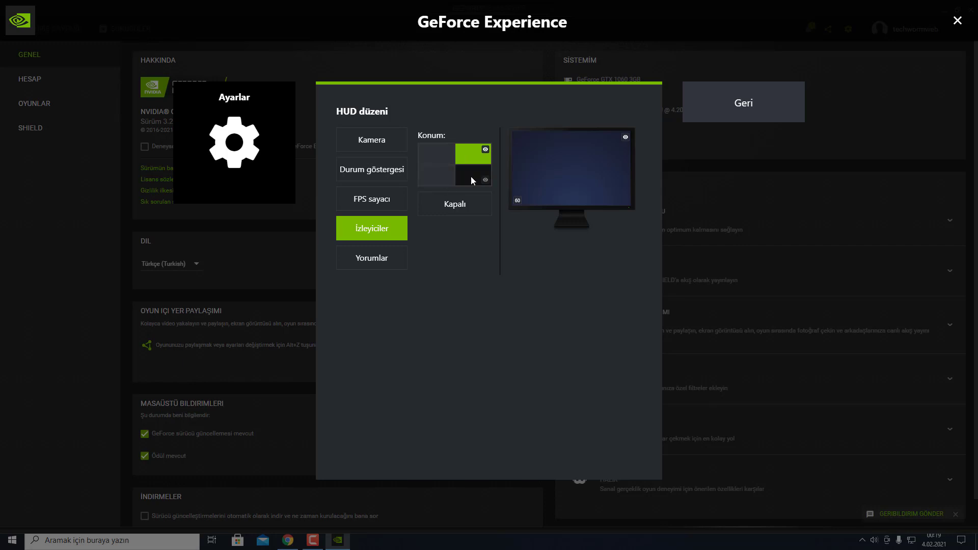
pyautogui.click(437, 174)
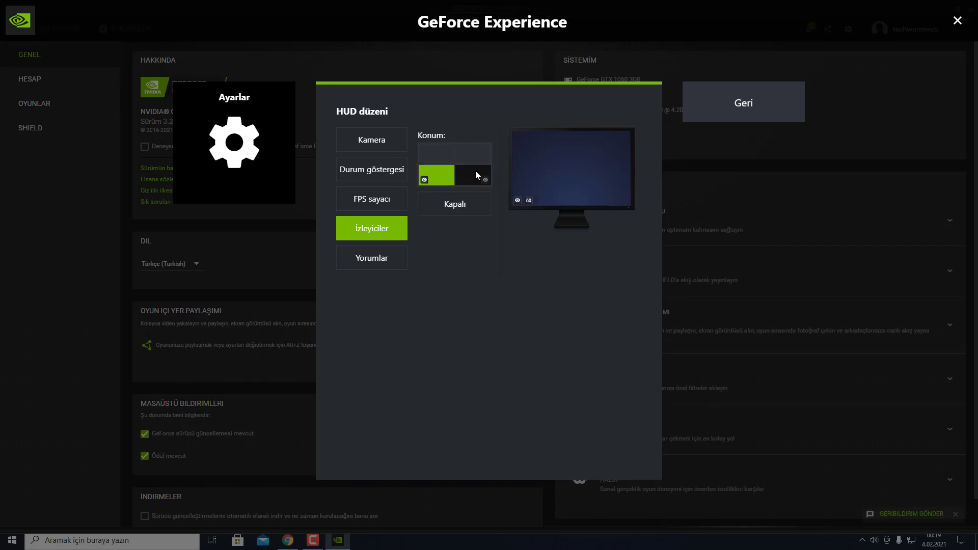
# Step: Set the Yorumlar and İzleyiciler overlays to Kapalı and return to the overlay settings list
pyautogui.click(386, 262)
pyautogui.click(428, 179)
pyautogui.click(430, 160)
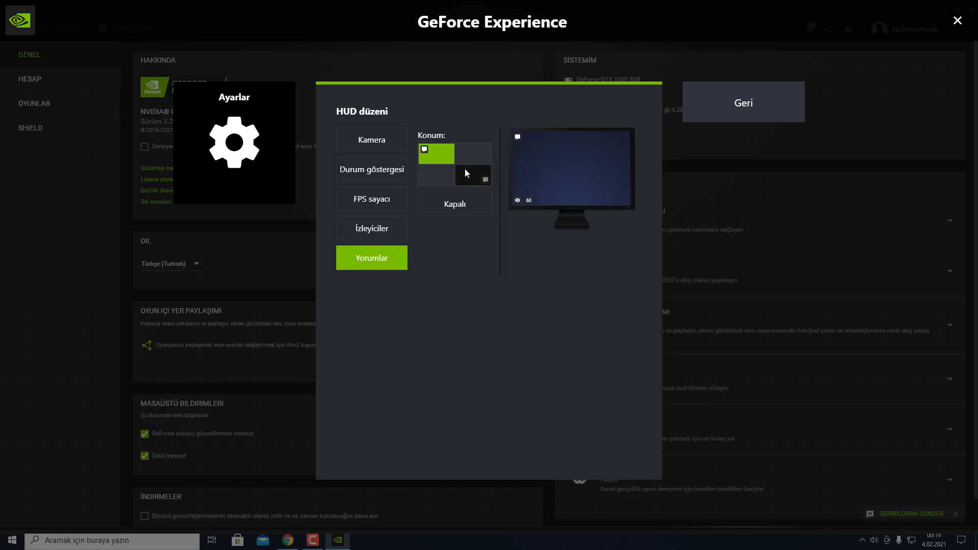
pyautogui.click(465, 169)
pyautogui.click(455, 203)
pyautogui.click(388, 230)
pyautogui.click(455, 203)
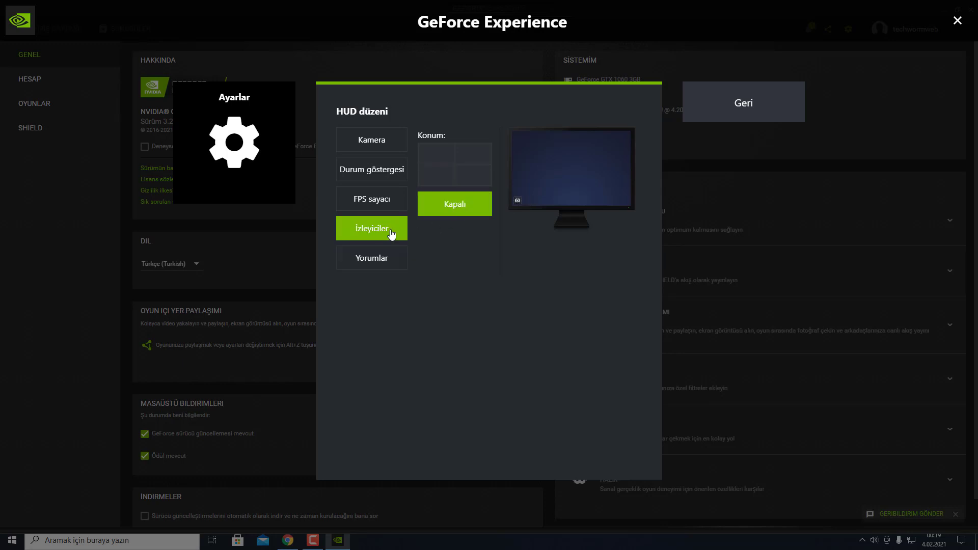
pyautogui.click(387, 200)
pyautogui.click(727, 104)
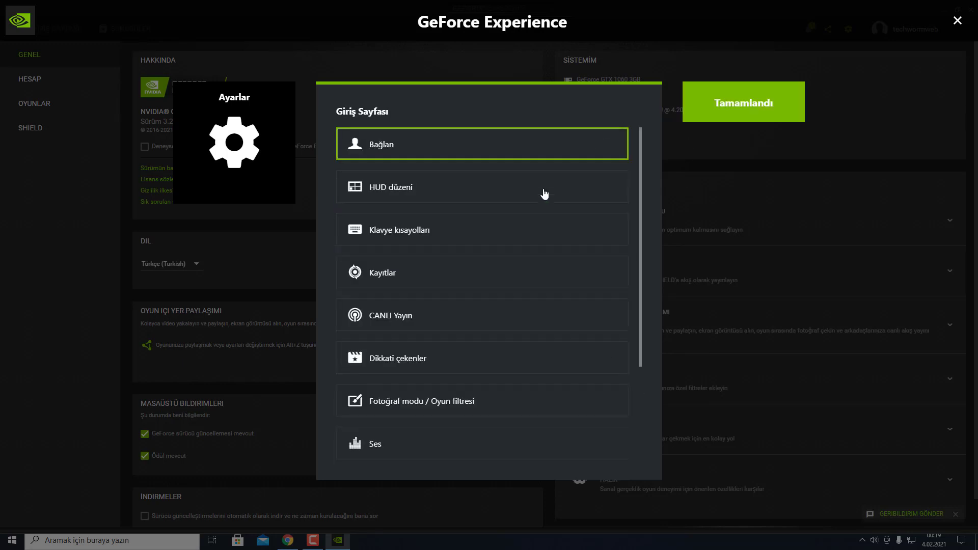
# Step: Review the Klavye kısayolları capture, recording and broadcast shortcuts, leaving manual recording unchanged
pyautogui.click(434, 234)
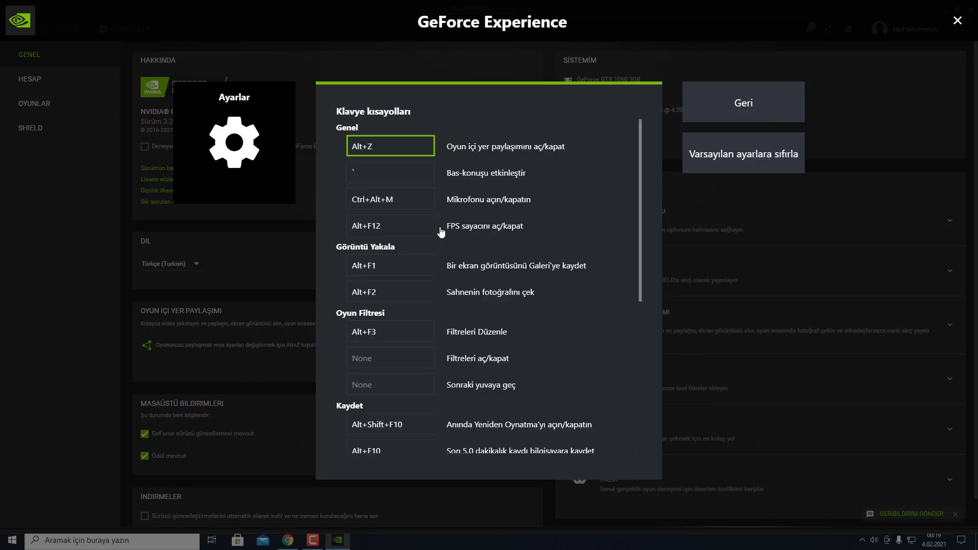
pyautogui.scroll(-4, 519, 253)
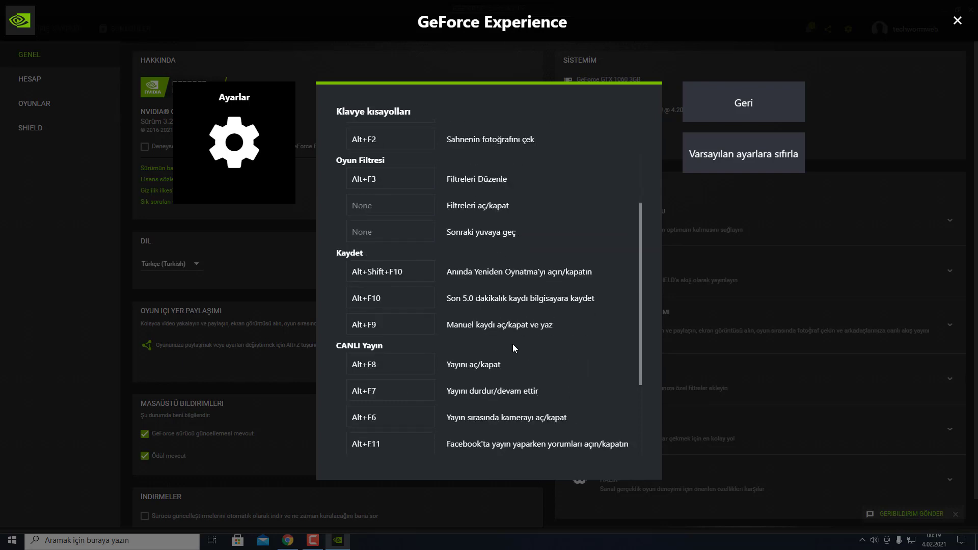
pyautogui.click(392, 329)
pyautogui.click(442, 332)
pyautogui.click(400, 324)
pyautogui.scroll(3, 478, 350)
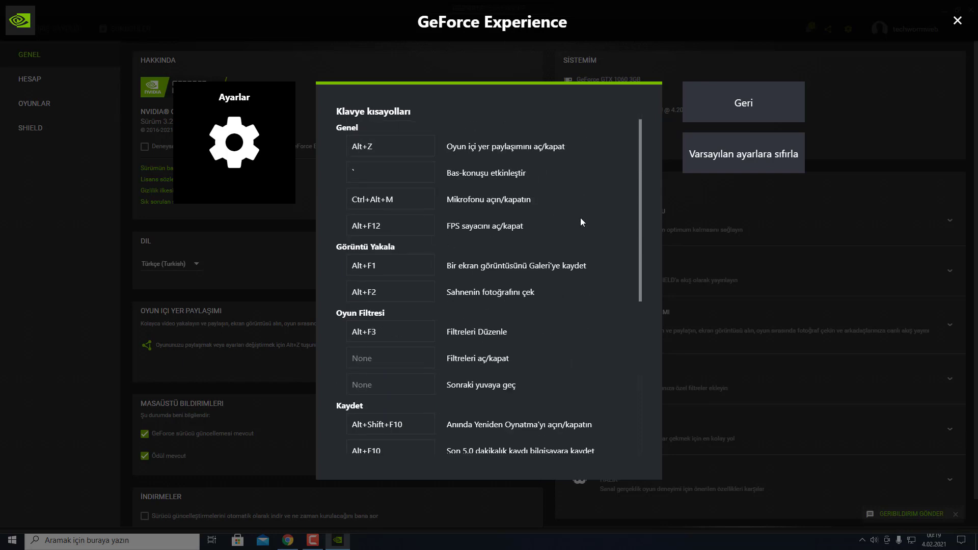
pyautogui.scroll(-4, 498, 301)
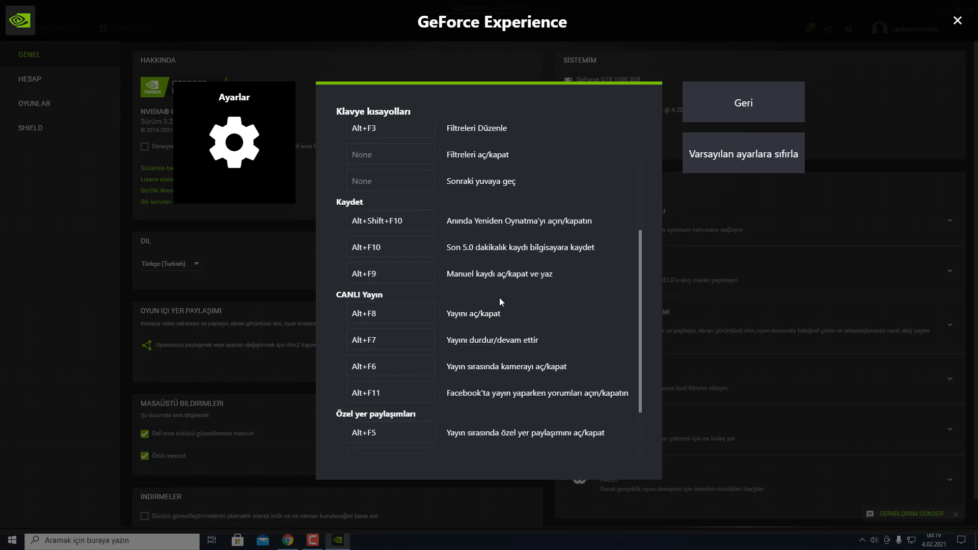
pyautogui.scroll(3, 494, 312)
pyautogui.scroll(2, 488, 310)
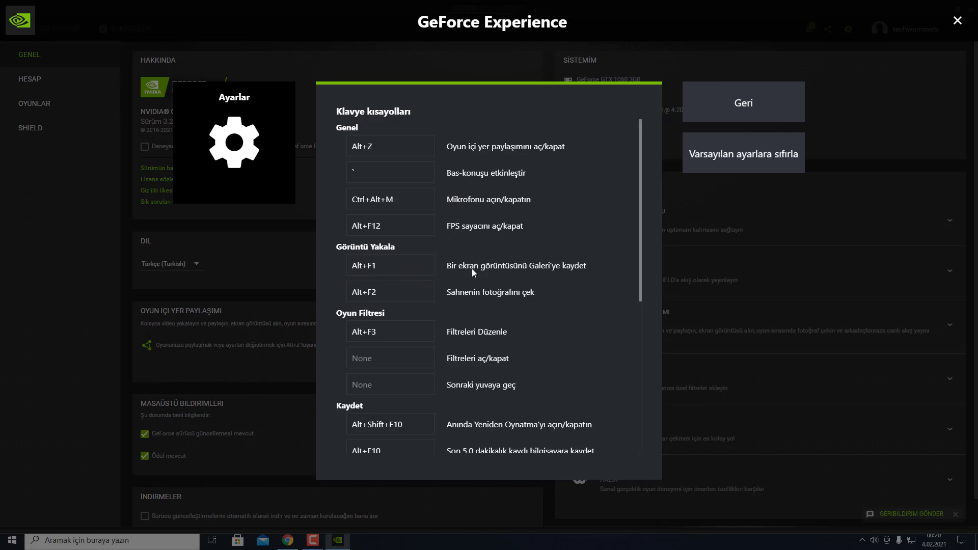
pyautogui.scroll(-2, 482, 283)
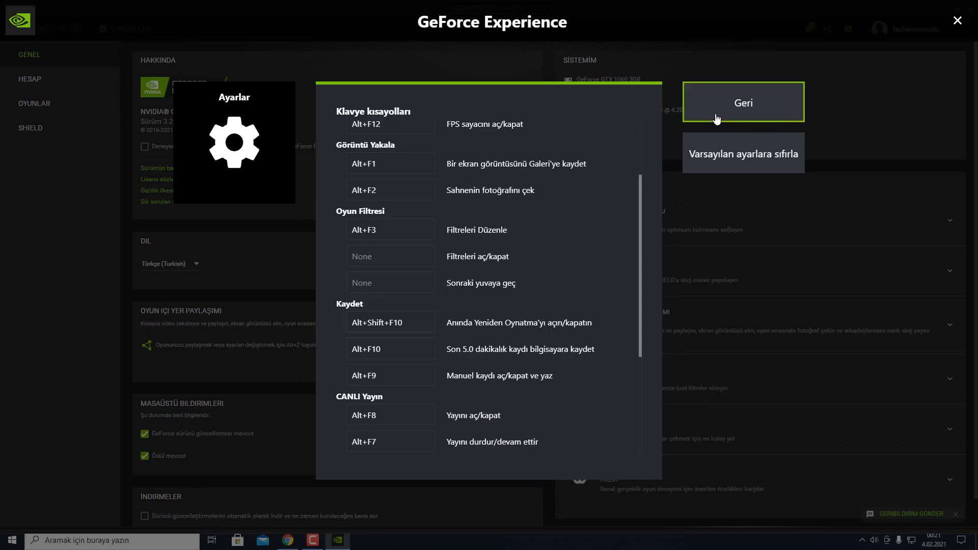
pyautogui.click(741, 105)
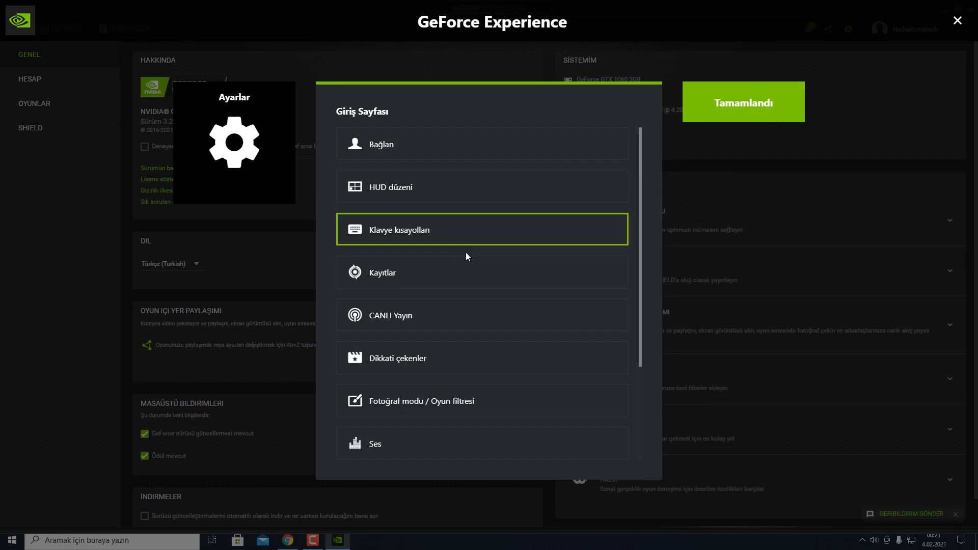
pyautogui.click(442, 279)
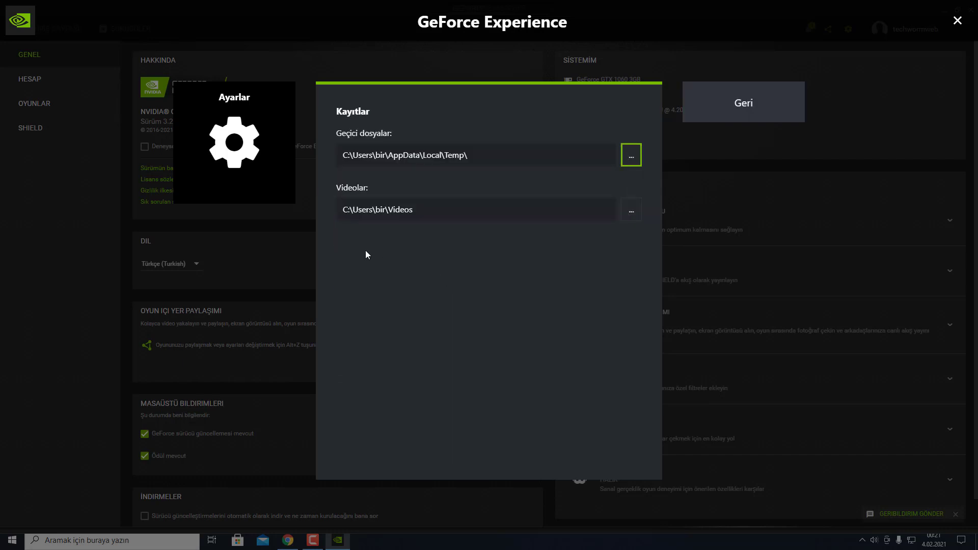
pyautogui.moveTo(504, 160); pyautogui.dragTo(341, 158)
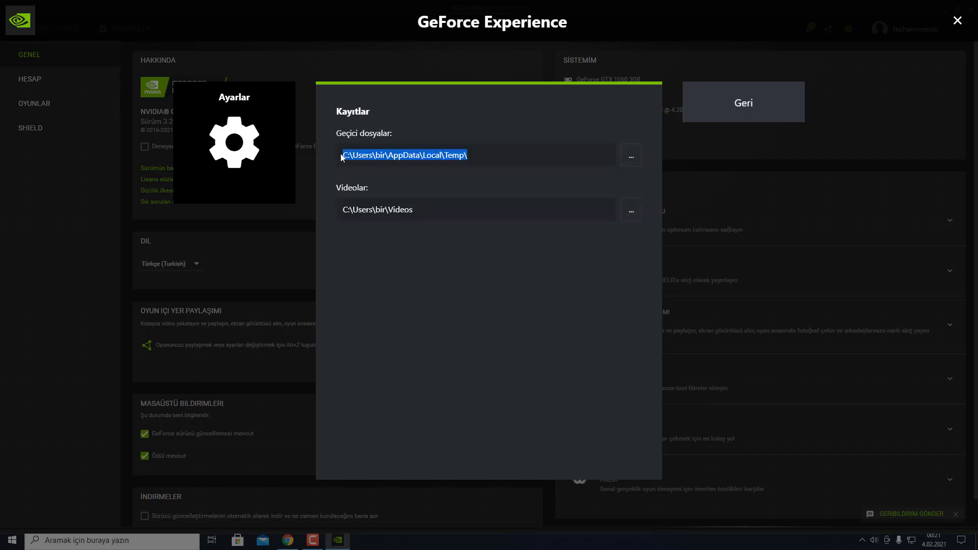
pyautogui.click(403, 210)
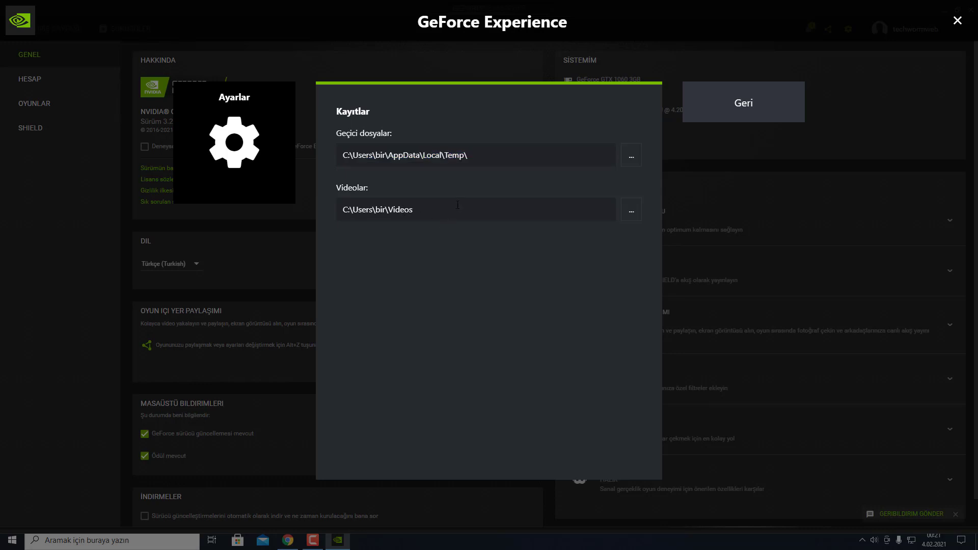
pyautogui.moveTo(410, 209); pyautogui.dragTo(352, 209)
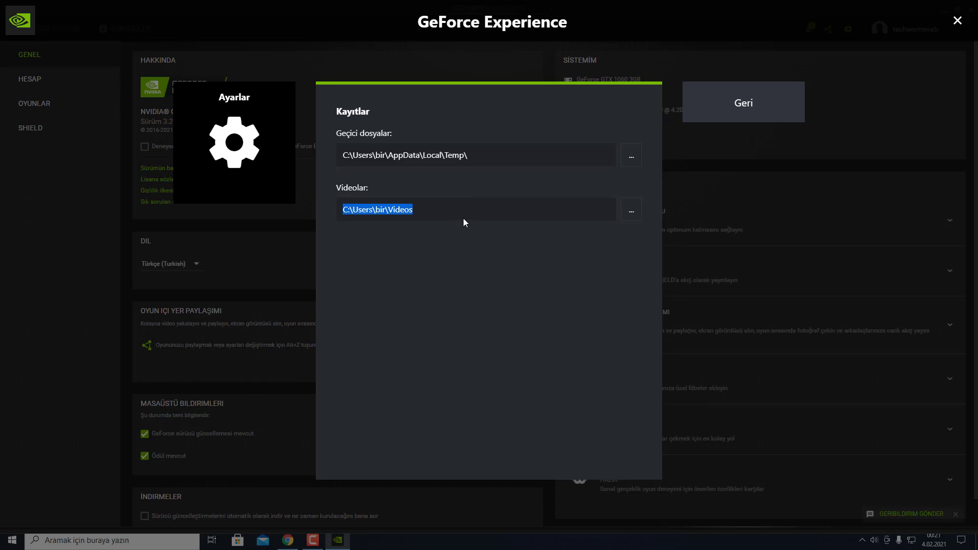
pyautogui.click(446, 213)
pyautogui.hotkey('ctrl', 'a')
pyautogui.click(718, 108)
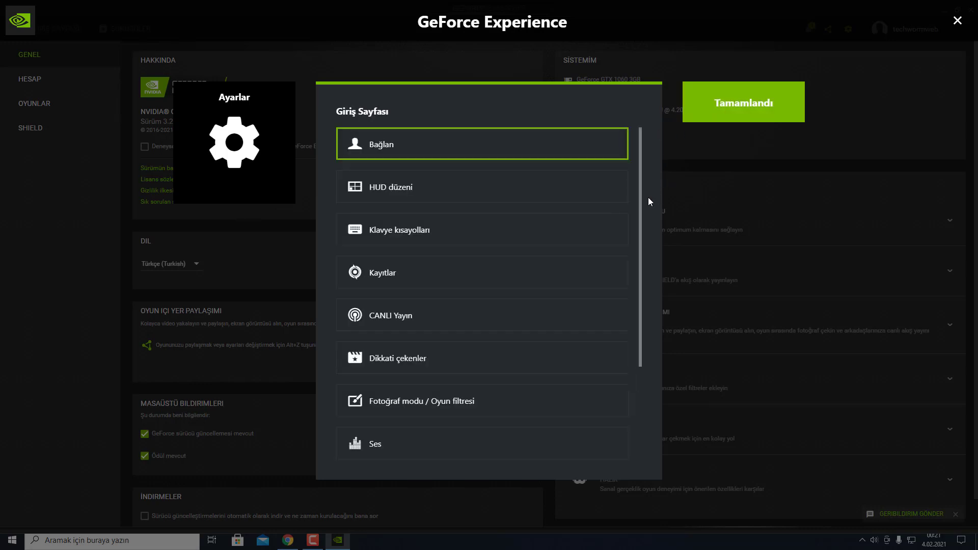
# Step: Try Facebook, Twitch and YouTube as the CANLI Yayın target, leaving YouTube selected
pyautogui.click(445, 322)
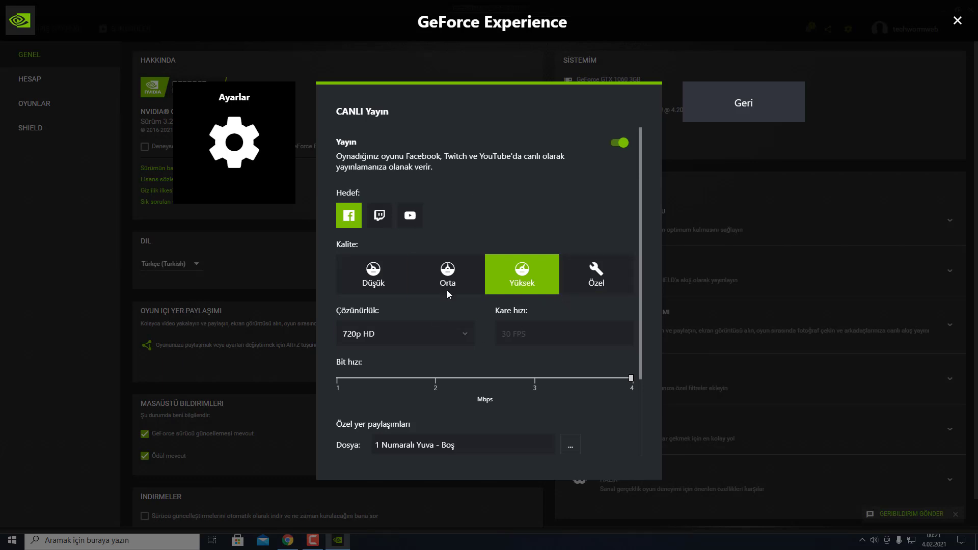
pyautogui.click(414, 215)
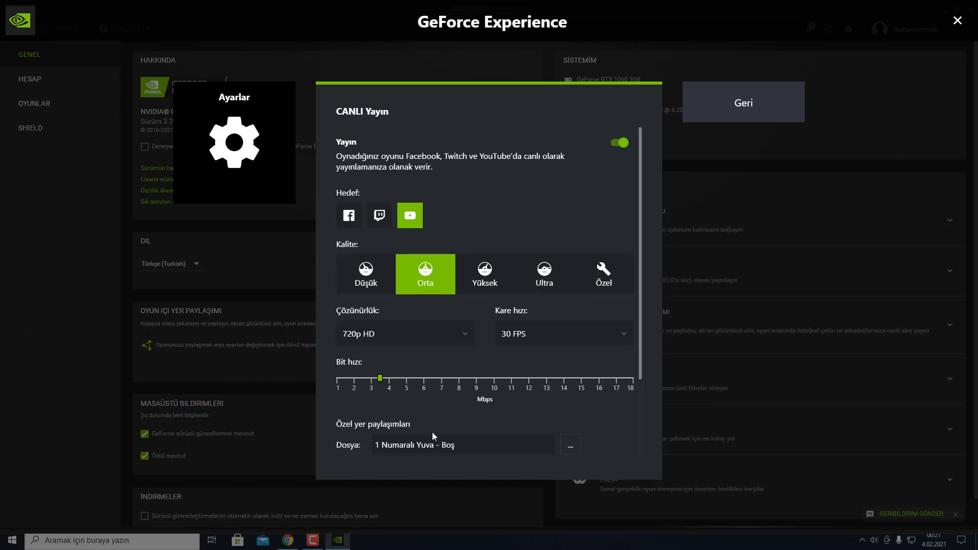
pyautogui.click(350, 217)
pyautogui.click(390, 223)
pyautogui.click(410, 216)
pyautogui.click(730, 115)
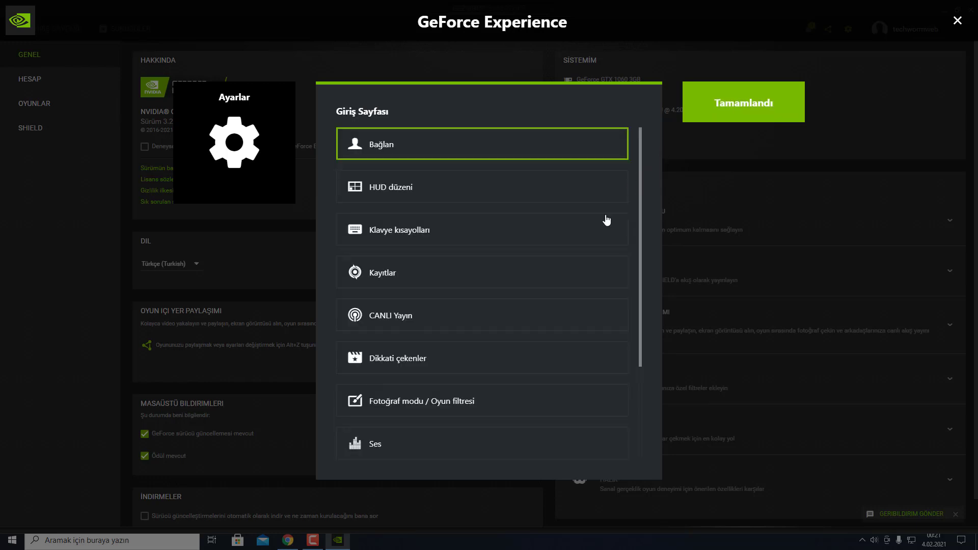
# Step: Look over the Dikkati çekenler highlights and Fotoğraf modu settings pages
pyautogui.click(439, 372)
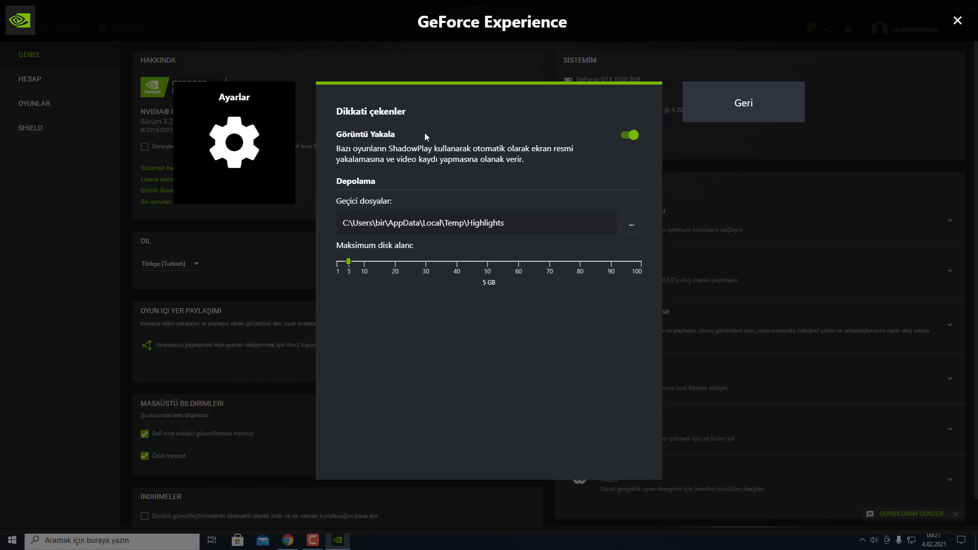
pyautogui.click(735, 121)
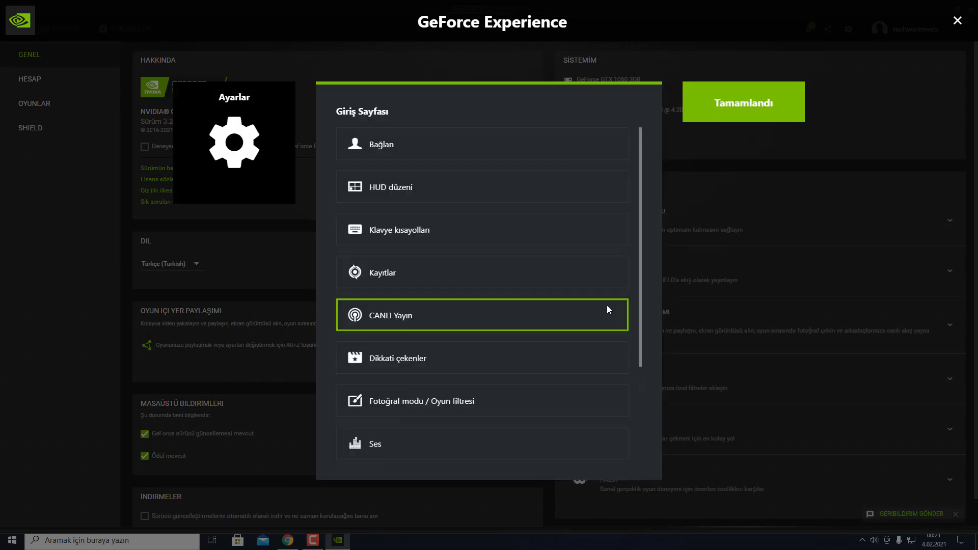
pyautogui.click(491, 403)
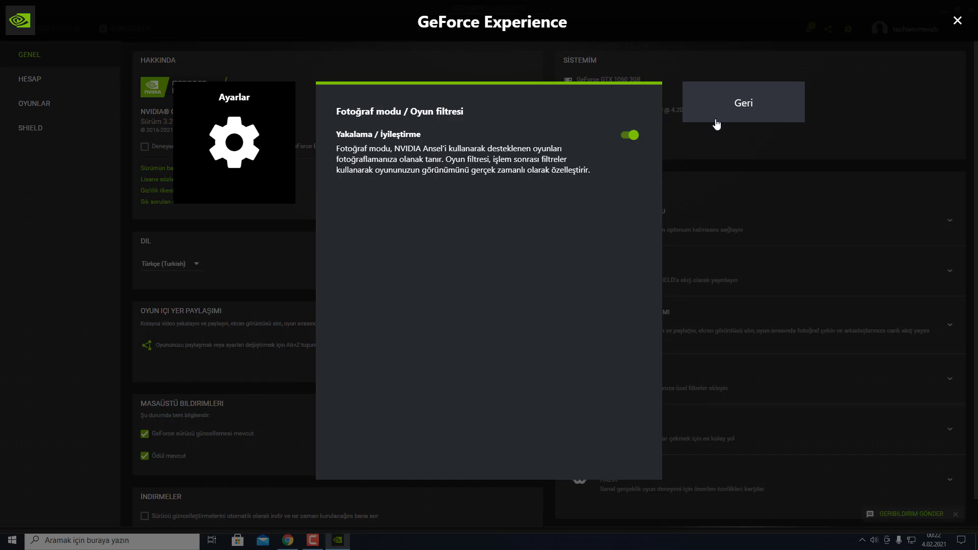
pyautogui.click(727, 105)
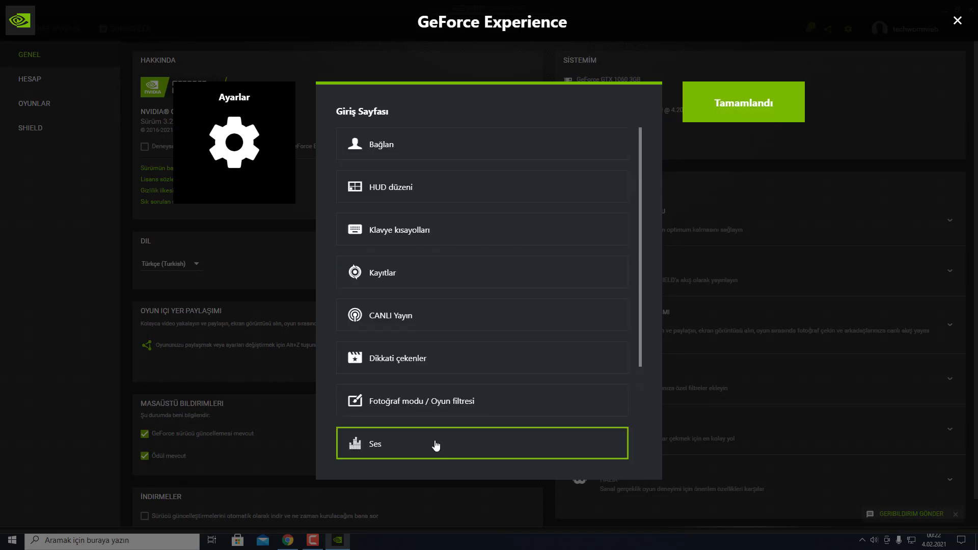
# Step: In Ses, set microphone volume to 100 and boost to 50
pyautogui.click(413, 451)
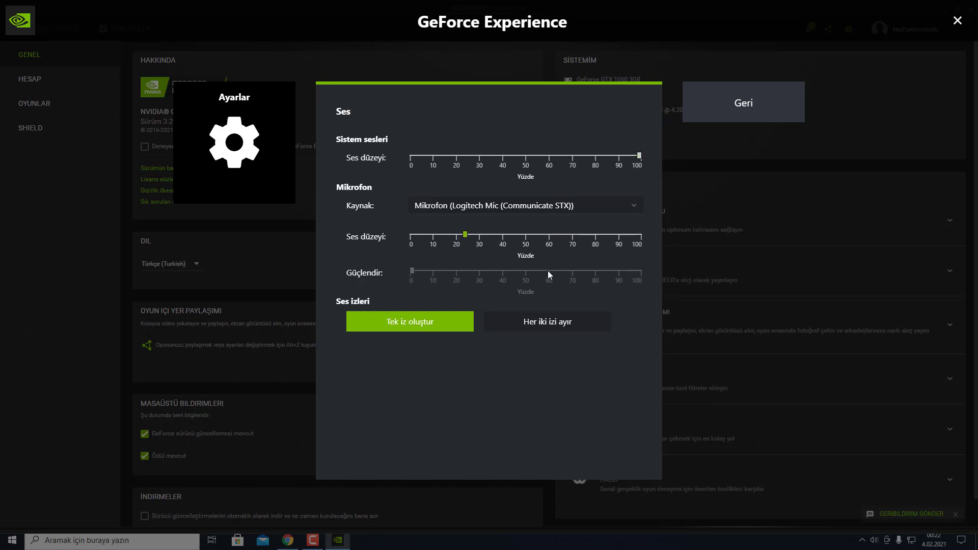
pyautogui.moveTo(466, 236); pyautogui.dragTo(643, 231)
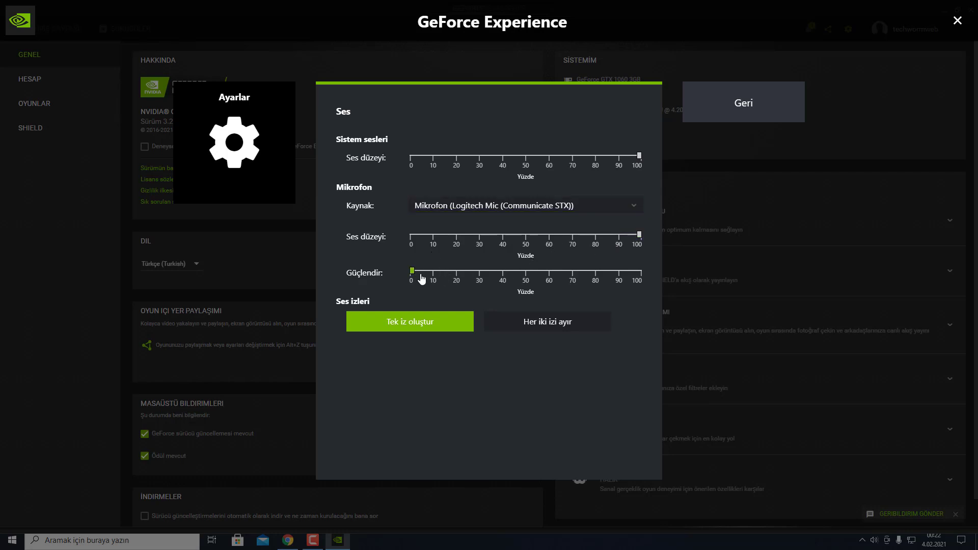
pyautogui.moveTo(416, 274); pyautogui.dragTo(526, 280)
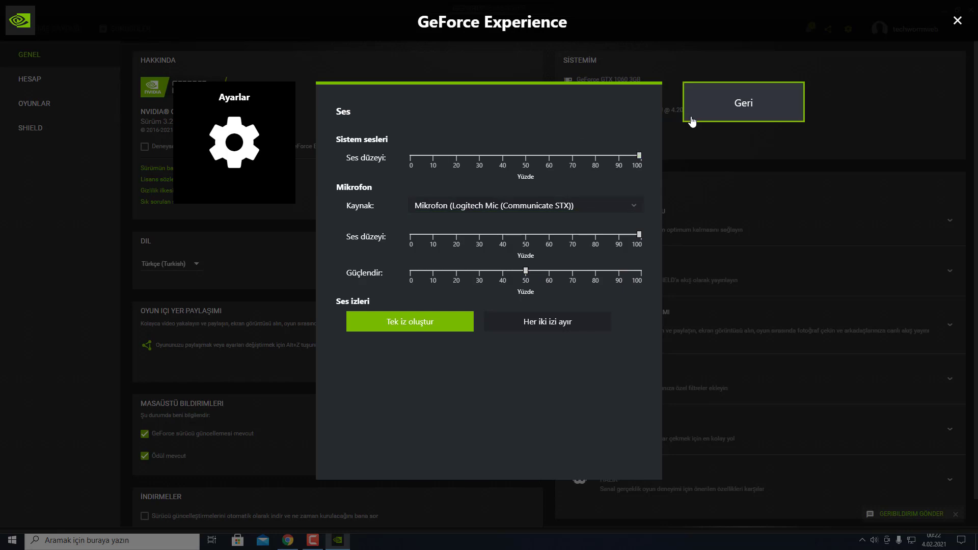
pyautogui.click(702, 104)
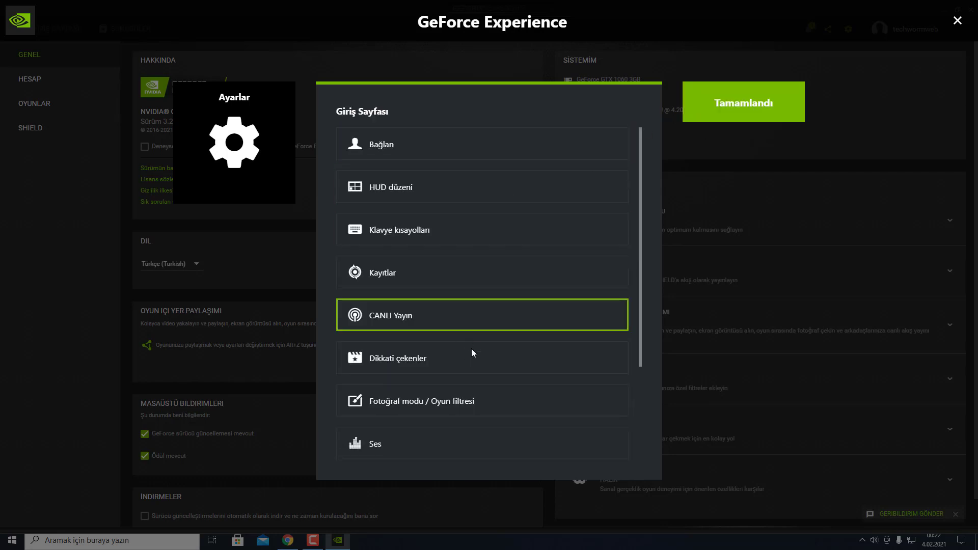
pyautogui.scroll(-3, 509, 331)
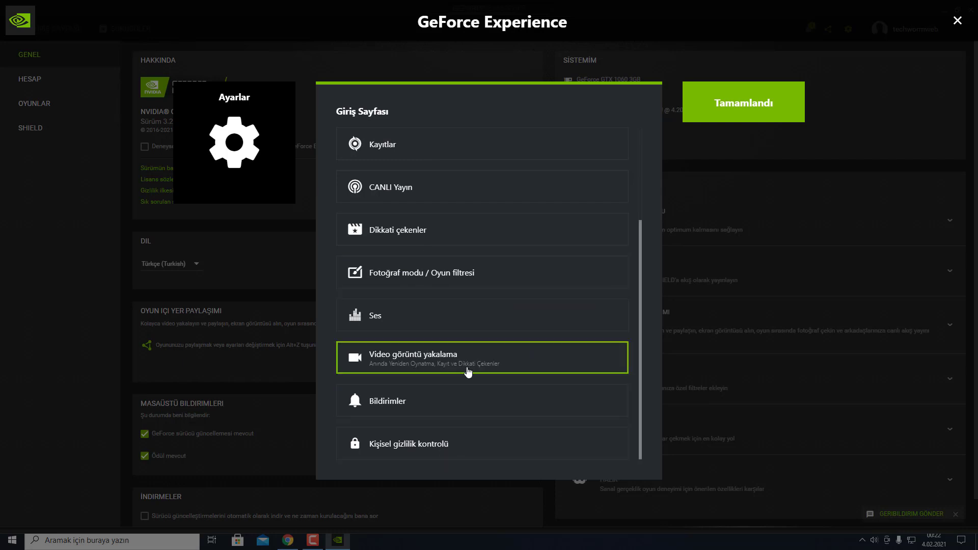
pyautogui.click(489, 365)
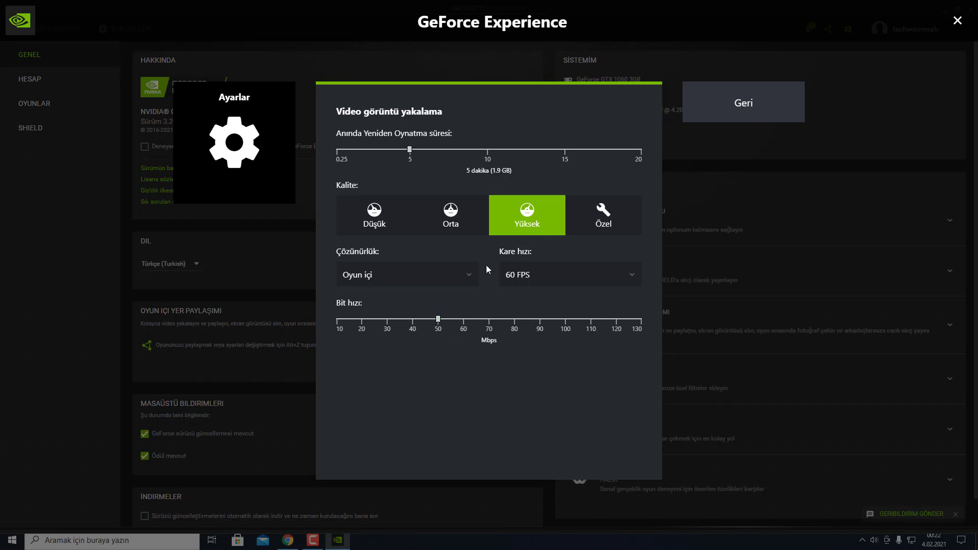
pyautogui.click(732, 113)
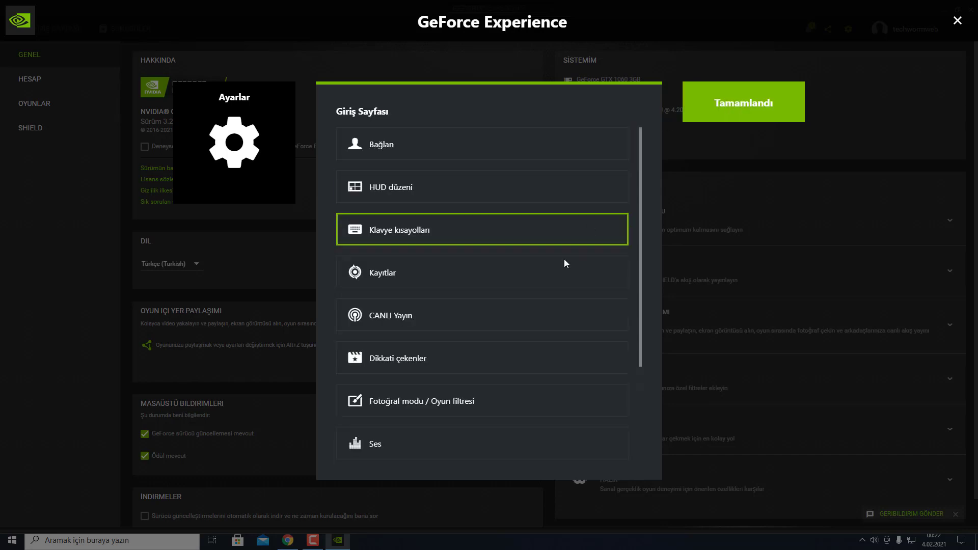
pyautogui.scroll(-3, 531, 403)
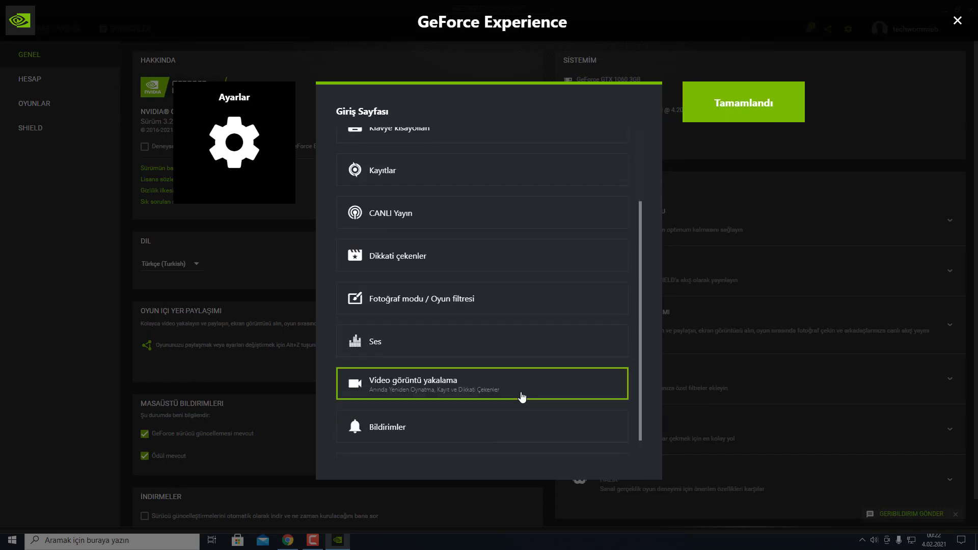
pyautogui.click(450, 404)
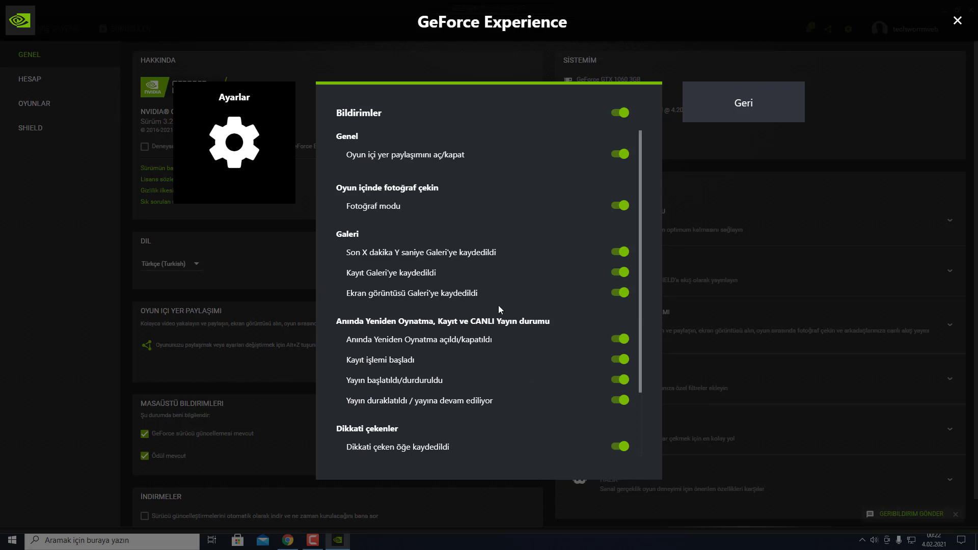
pyautogui.scroll(-2, 491, 315)
pyautogui.scroll(2, 505, 322)
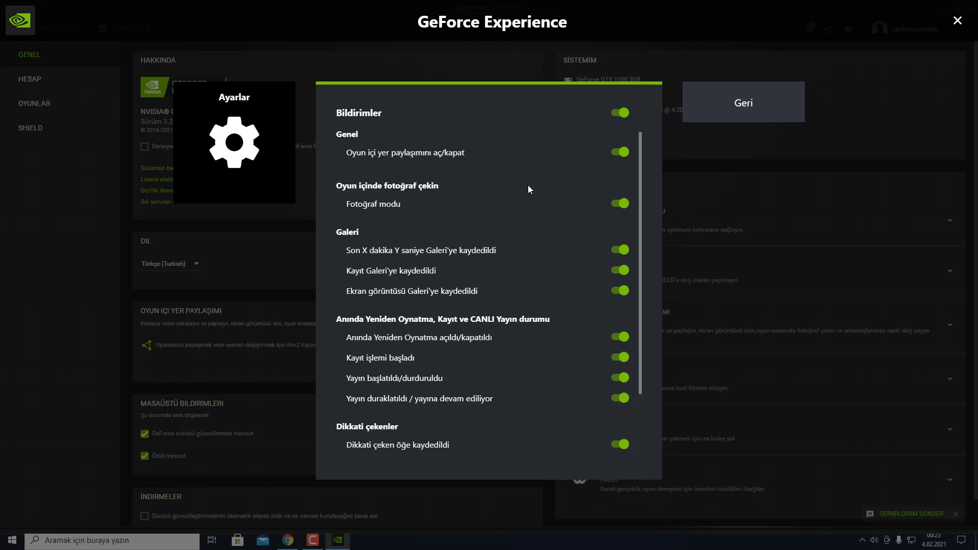
pyautogui.scroll(-2, 514, 197)
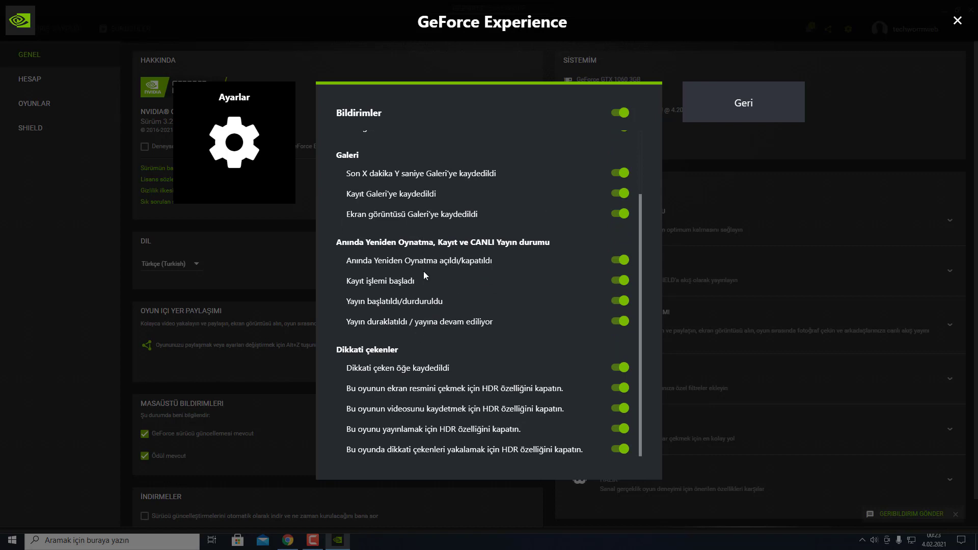
pyautogui.scroll(2, 534, 219)
pyautogui.click(748, 103)
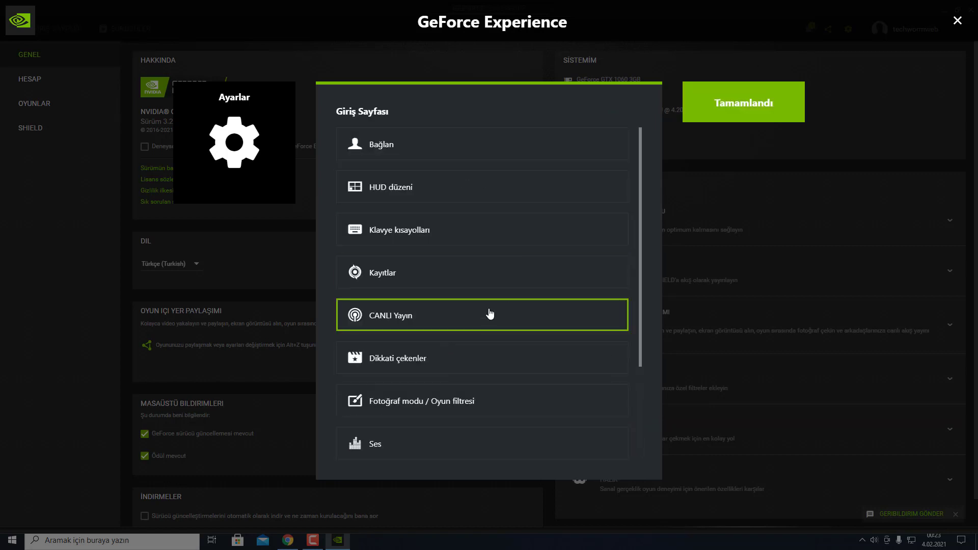
# Step: Check on the Kişisel gizlilik kontrolü page that desktop capture privacy is off, then go back
pyautogui.scroll(-3, 490, 314)
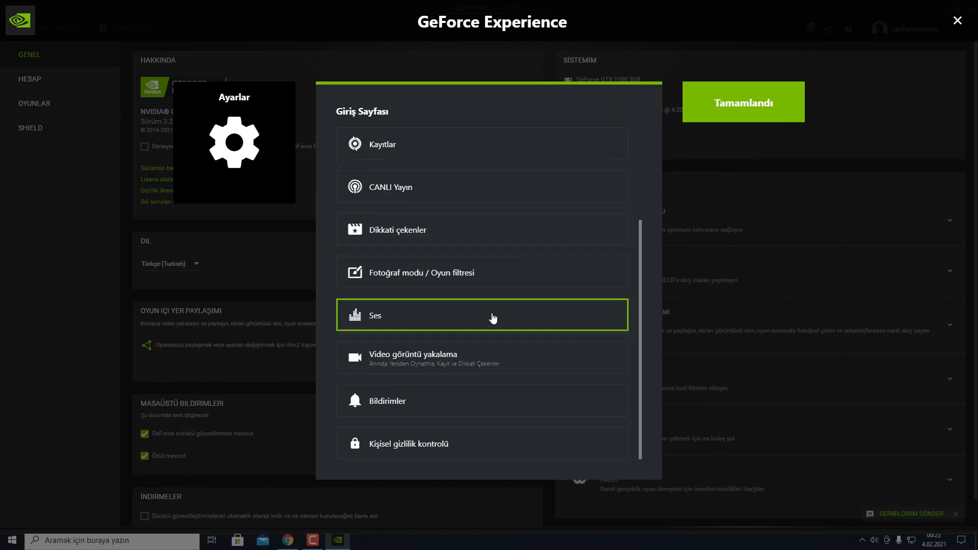
pyautogui.click(477, 451)
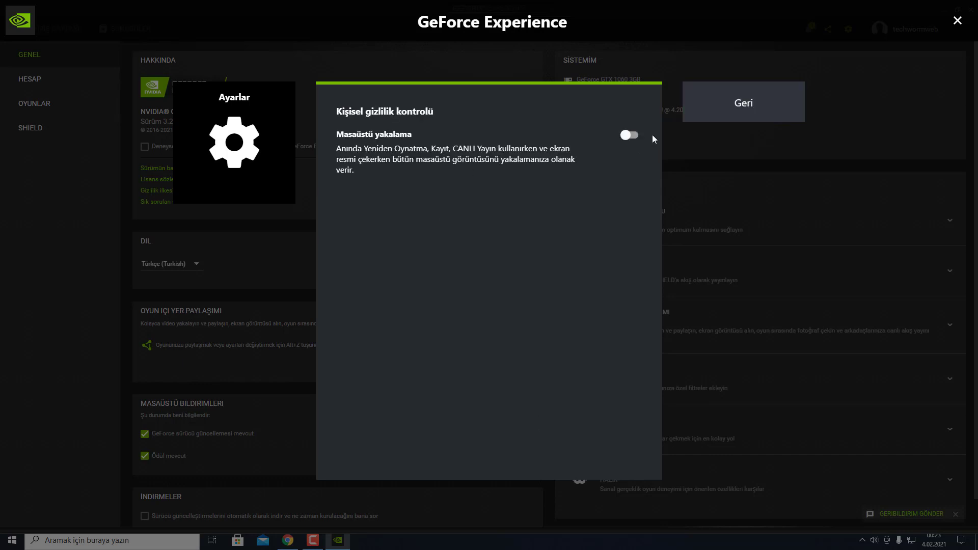
pyautogui.click(755, 114)
# Step: Finish the overlay settings, close the share overlay, and close the GeForce Experience window
pyautogui.click(734, 109)
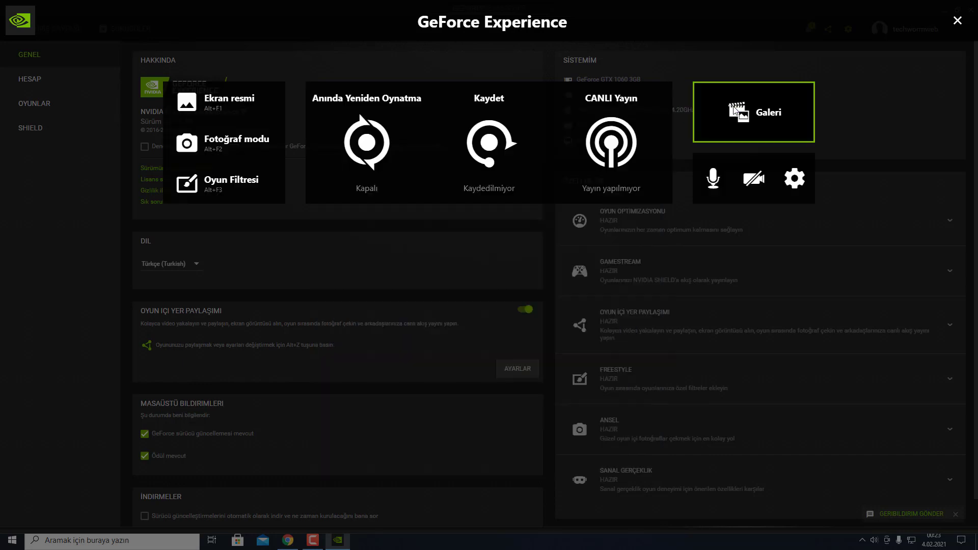
pyautogui.click(699, 270)
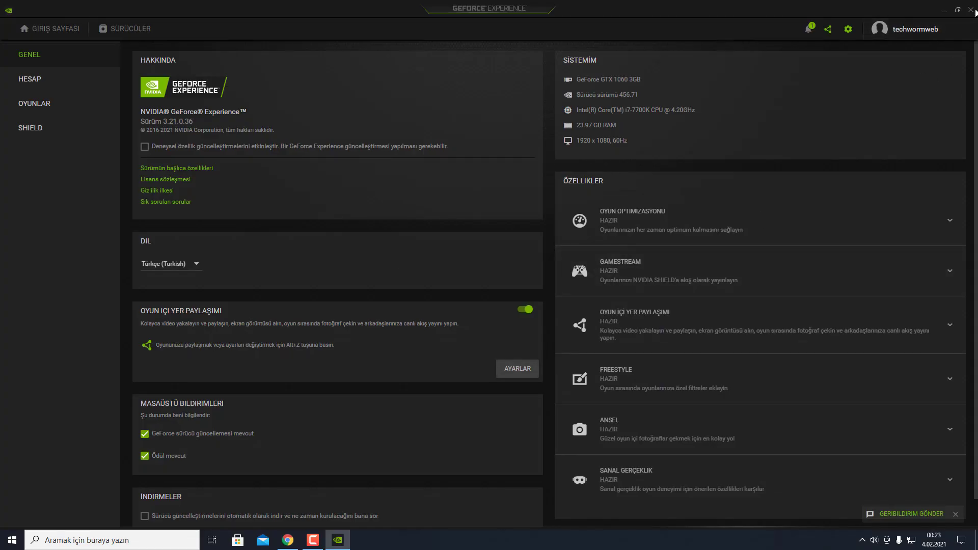
pyautogui.click(973, 10)
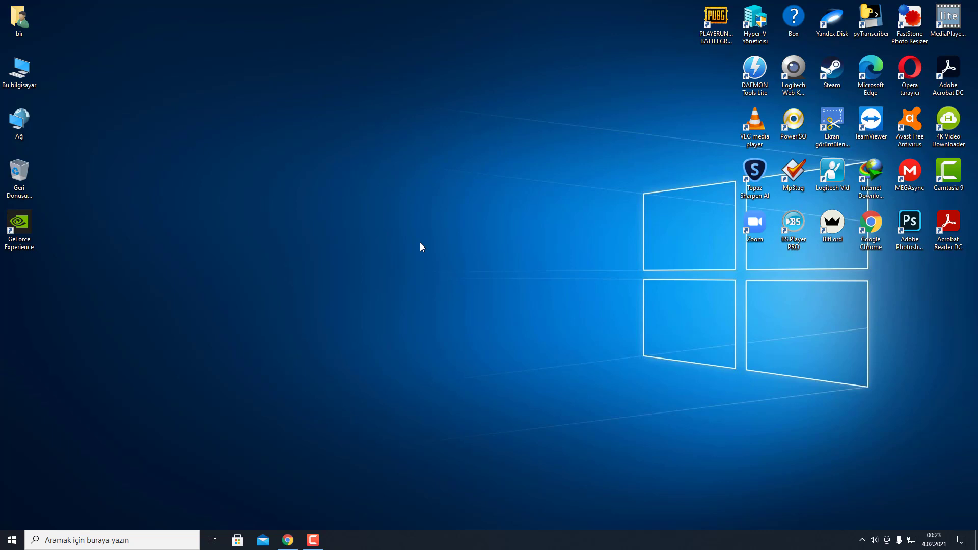
# Step: Bring up the Alt+Z overlay, review Anında Yeniden Oynatma settings unchanged, and open the Kaydet options
pyautogui.hotkey('alt', 'z')
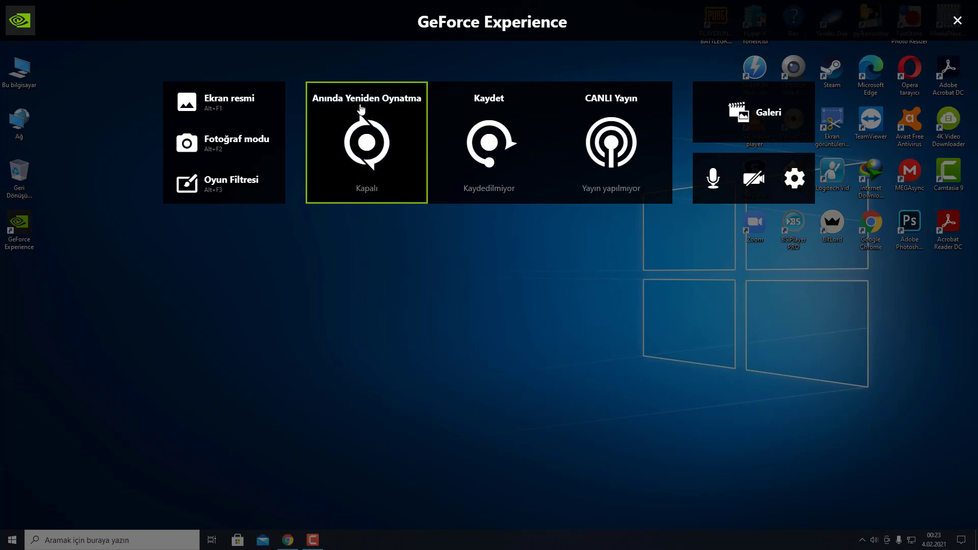
pyautogui.click(375, 138)
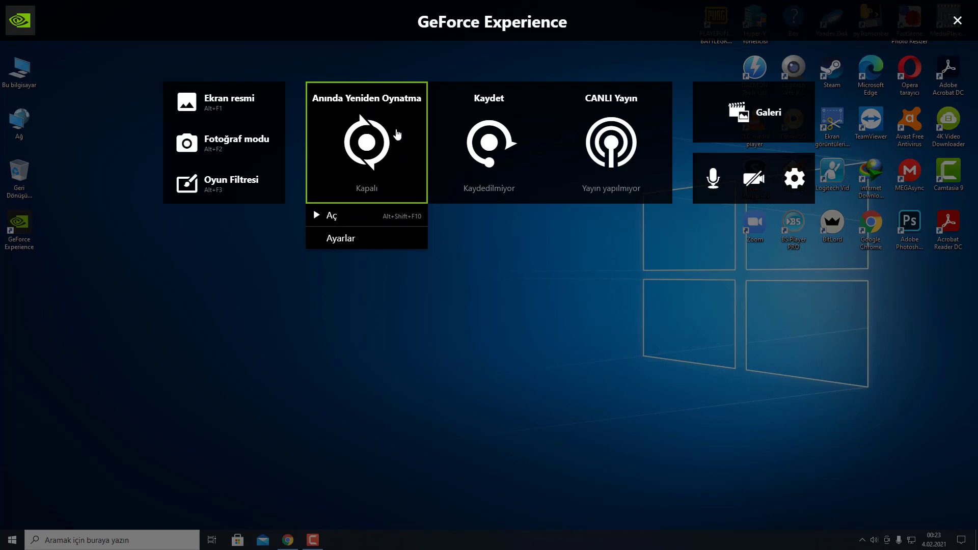
pyautogui.click(345, 240)
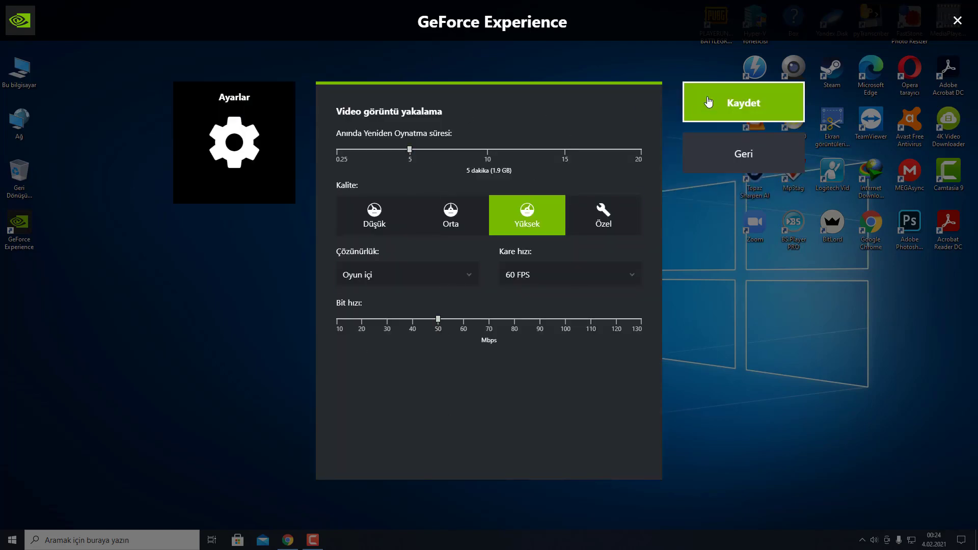
pyautogui.click(727, 148)
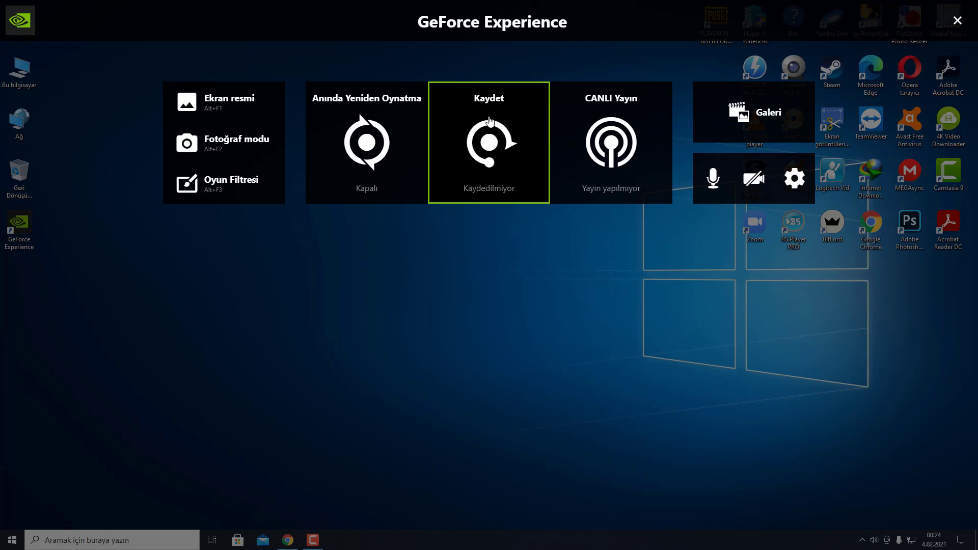
pyautogui.click(487, 136)
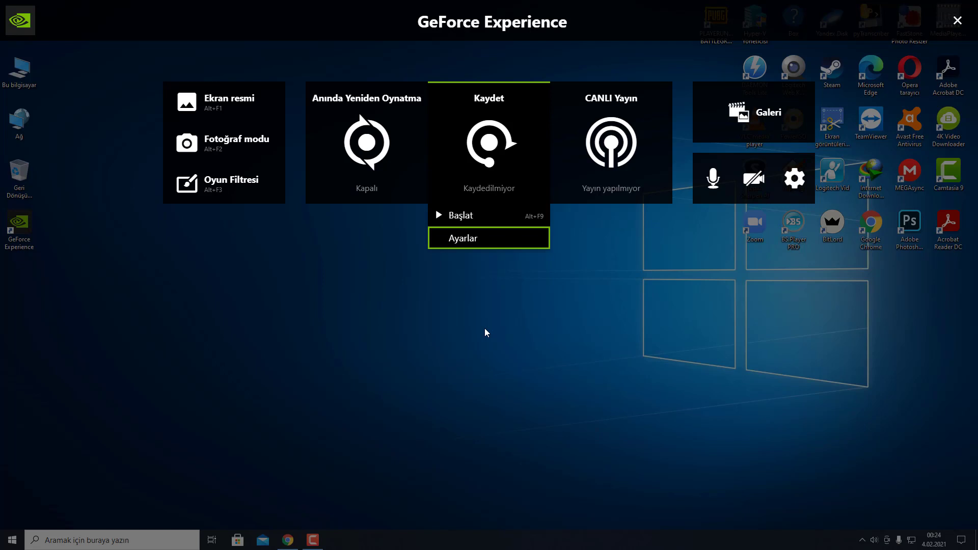
pyautogui.click(461, 239)
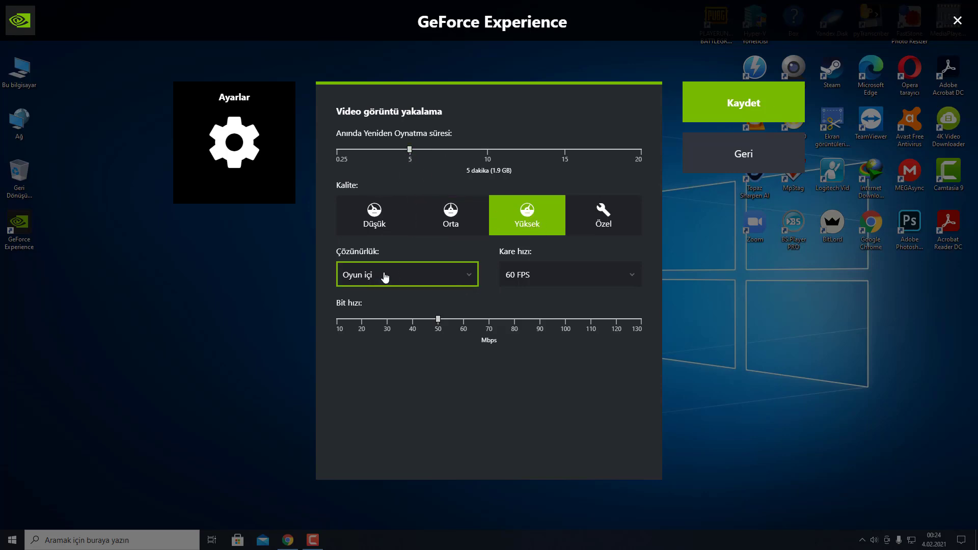
pyautogui.click(438, 319)
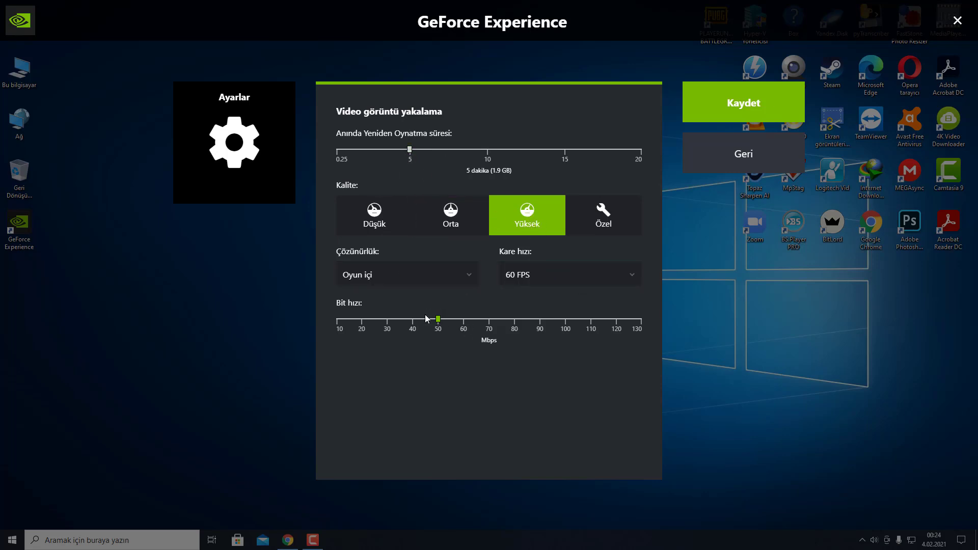
pyautogui.click(729, 159)
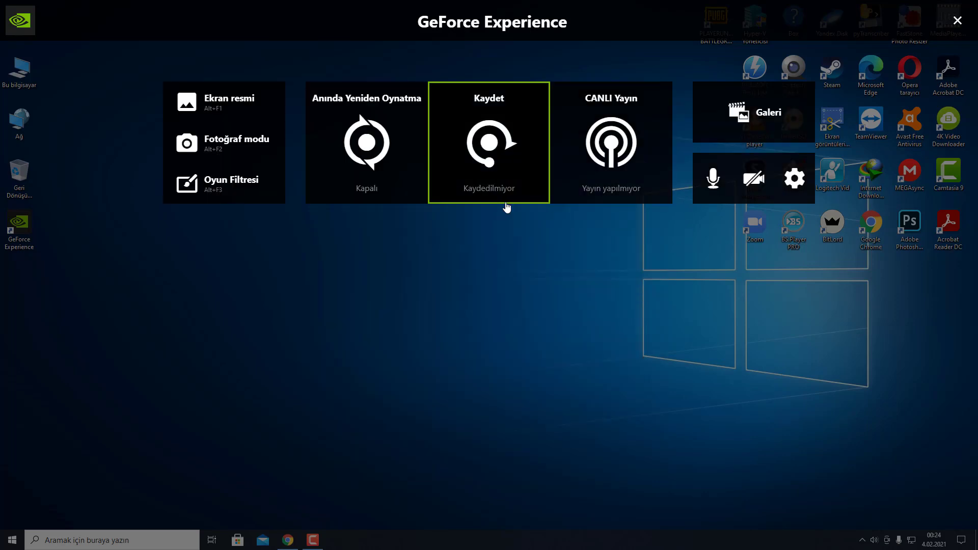
pyautogui.click(593, 152)
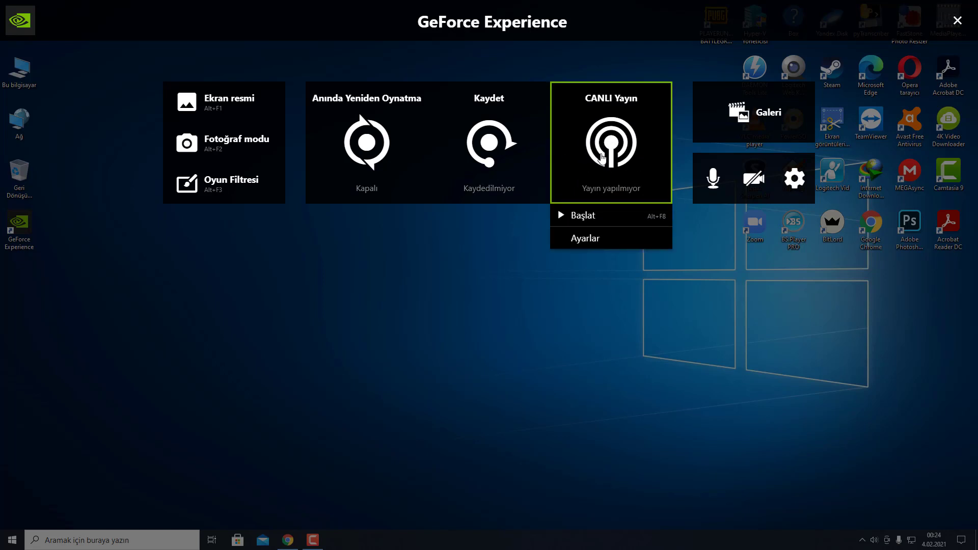
pyautogui.click(388, 396)
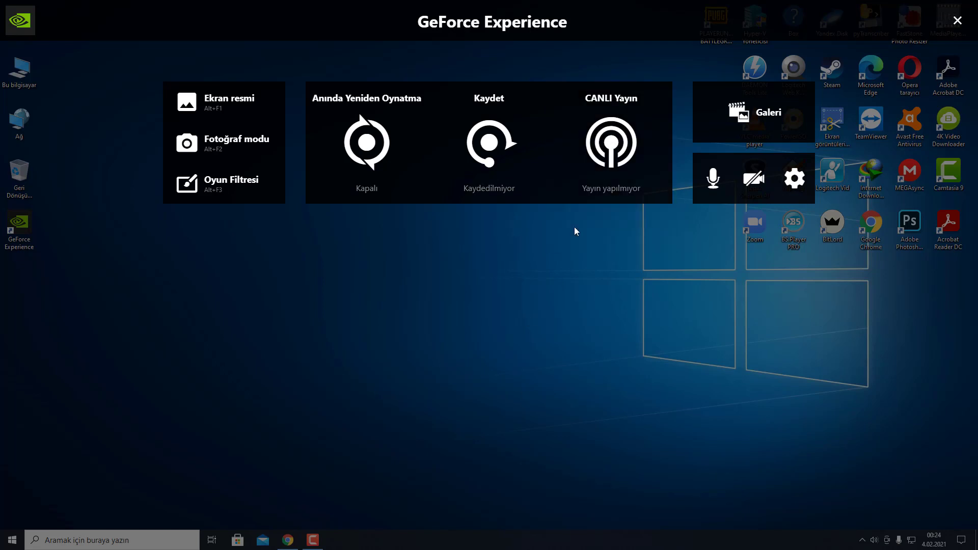
pyautogui.click(609, 191)
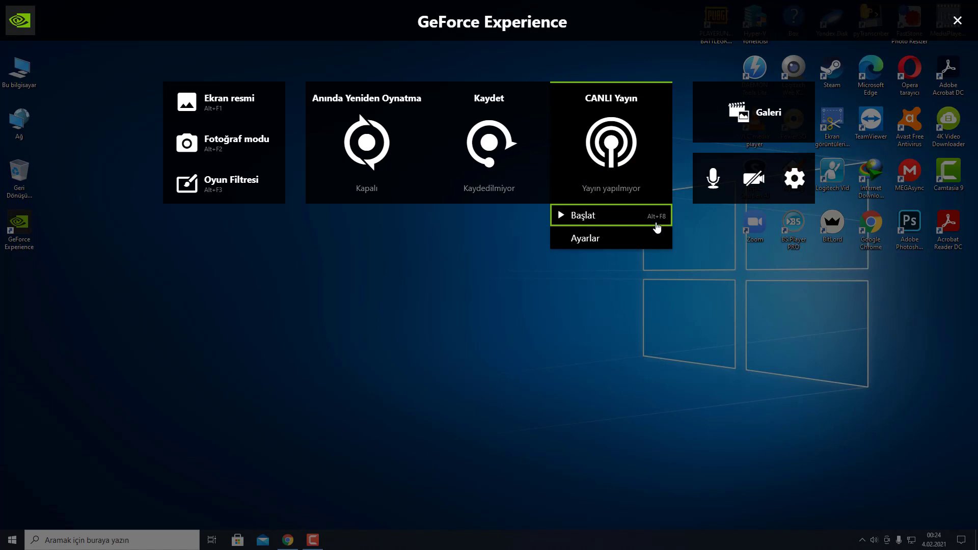
pyautogui.click(591, 240)
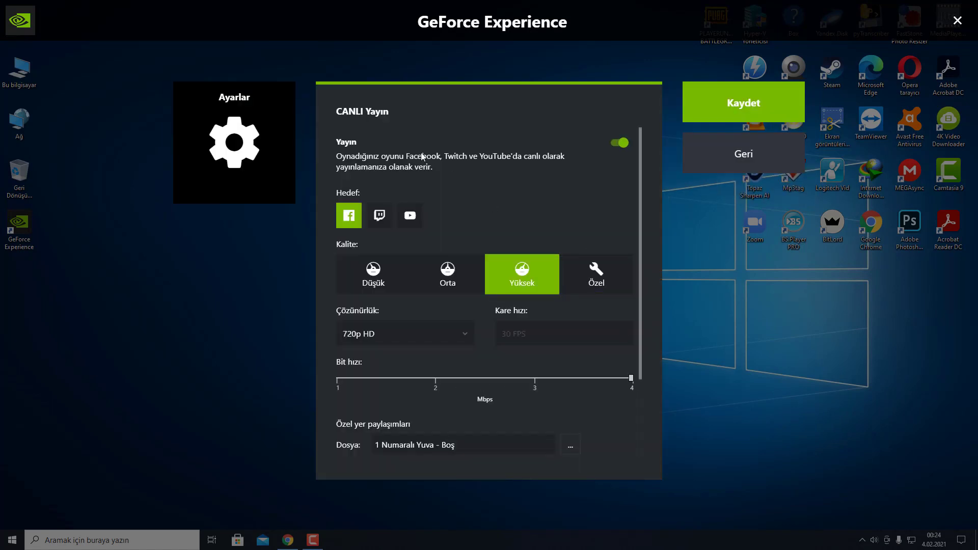
pyautogui.click(378, 215)
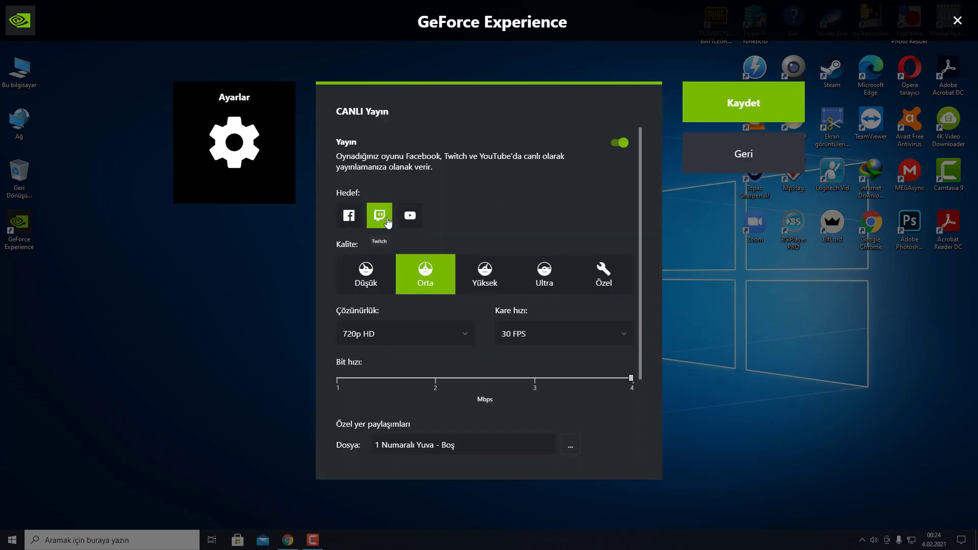
pyautogui.click(410, 215)
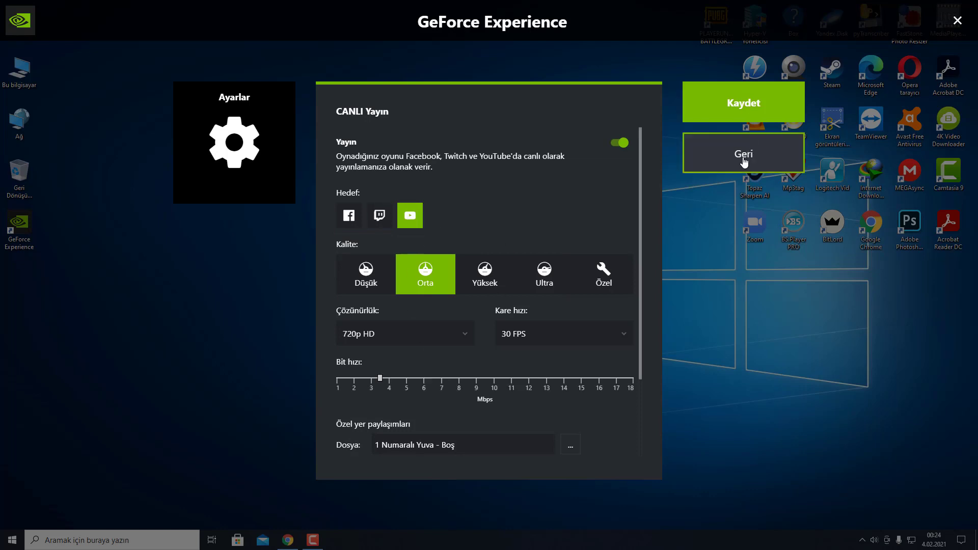
pyautogui.click(749, 150)
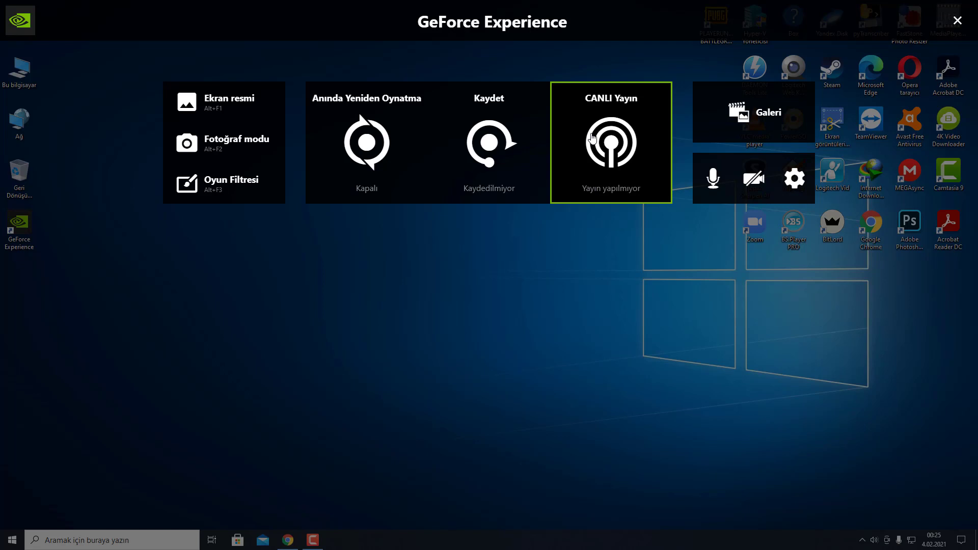
# Step: Look through the empty Galeri and the microphone audio settings without changing anything
pyautogui.click(764, 111)
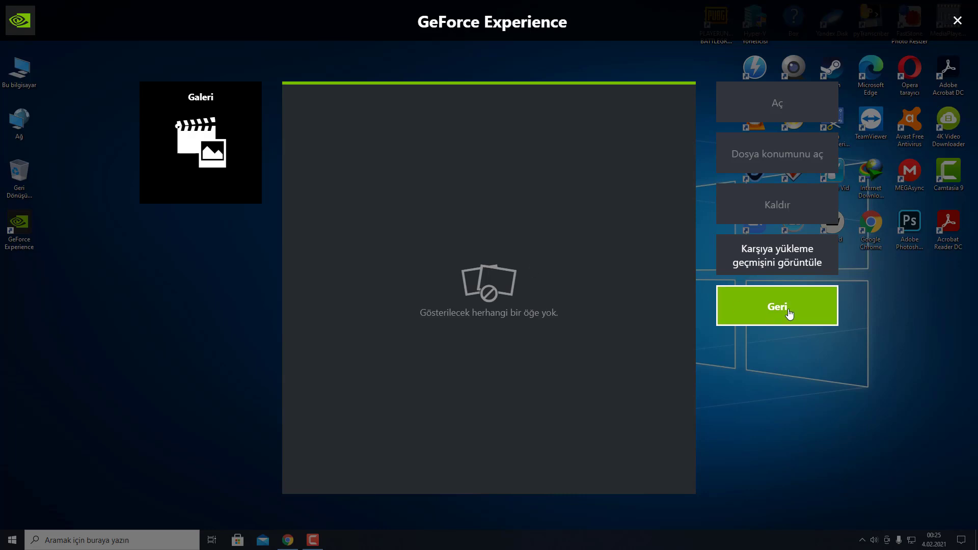
pyautogui.click(787, 309)
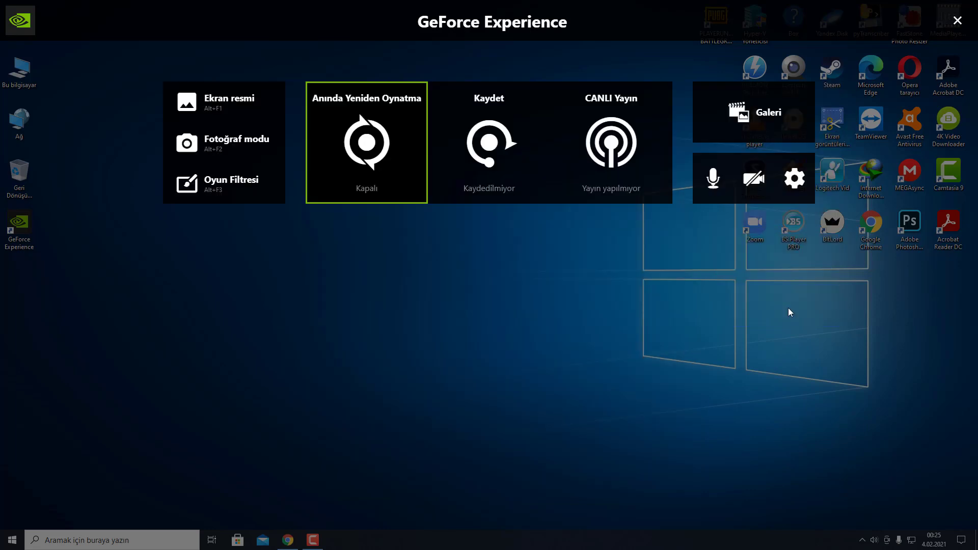
pyautogui.click(715, 177)
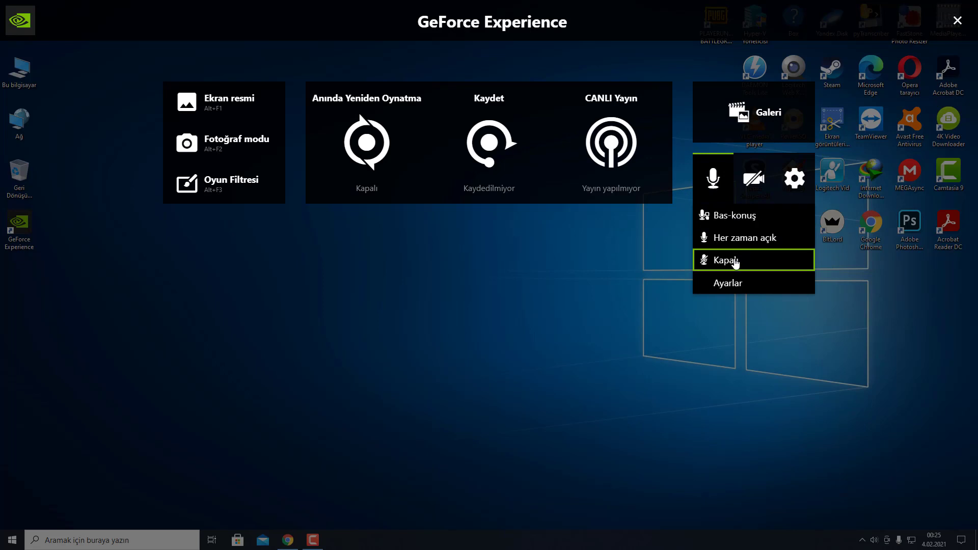
pyautogui.click(738, 284)
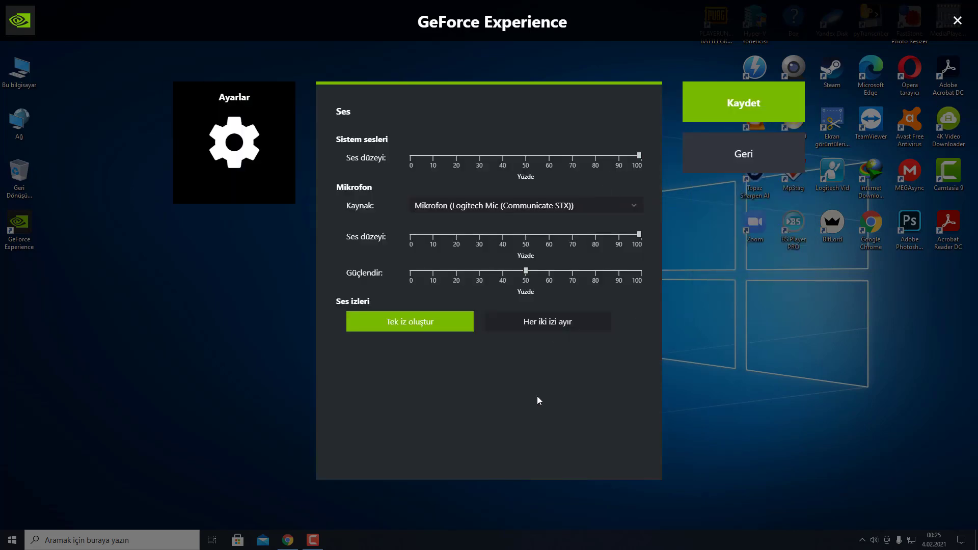
pyautogui.click(753, 154)
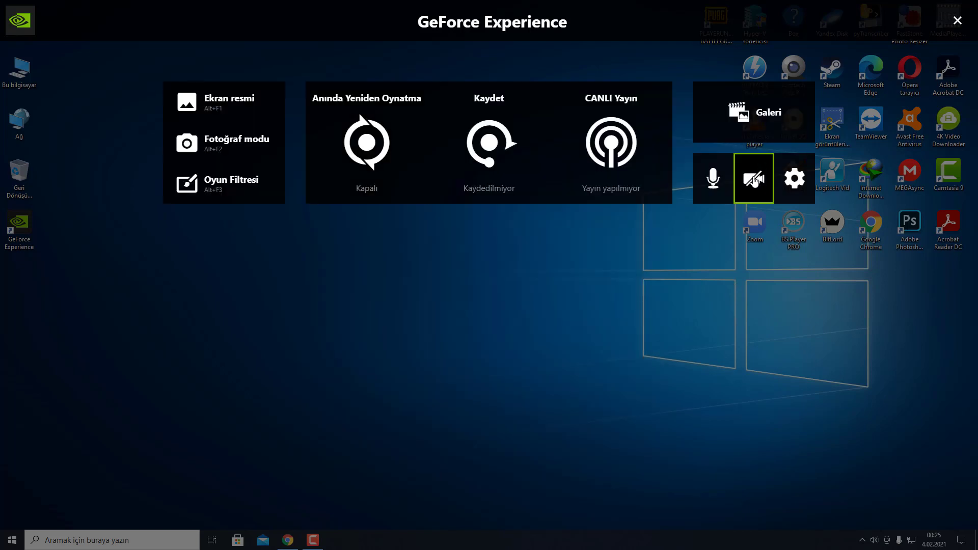
# Step: Set the overlay's camera option to Kapalı and open the Ayarlar list
pyautogui.click(754, 185)
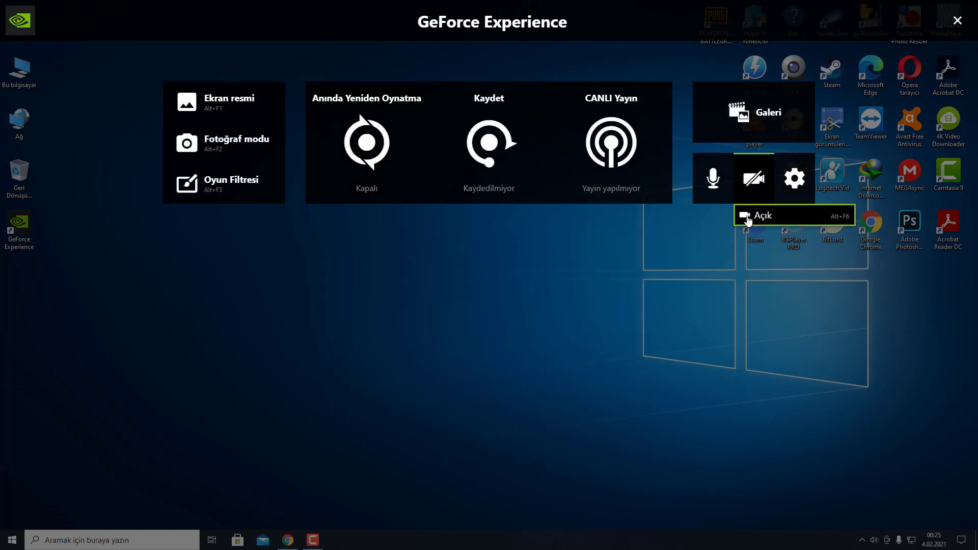
pyautogui.click(760, 215)
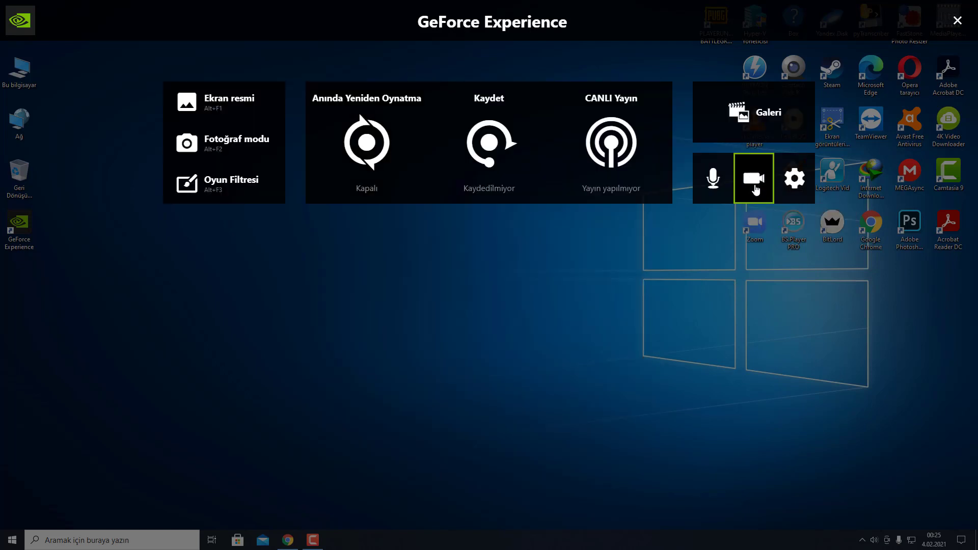
pyautogui.click(755, 192)
pyautogui.click(764, 219)
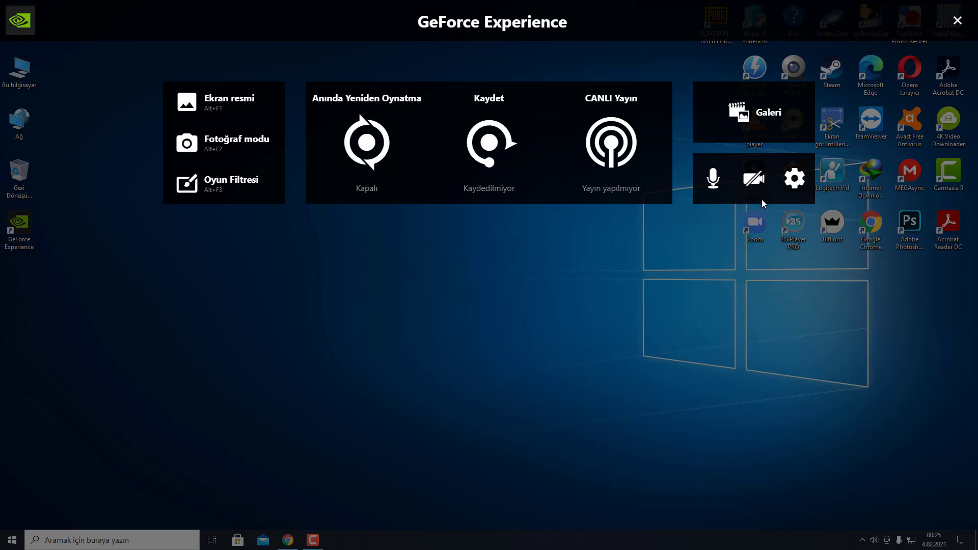
pyautogui.click(795, 178)
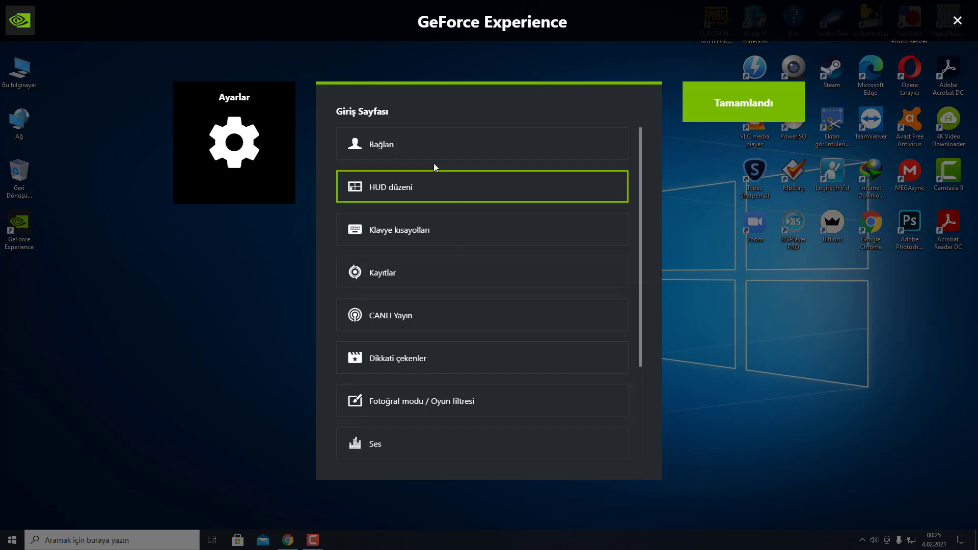
# Step: Scroll through the Ayarlar list and close it with Tamamlandı
pyautogui.scroll(-3, 461, 354)
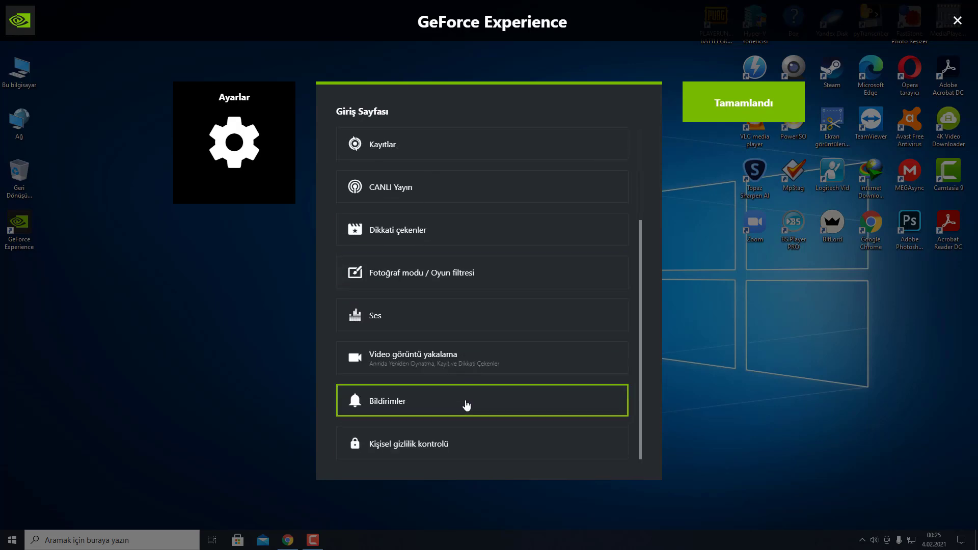
pyautogui.scroll(3, 474, 305)
pyautogui.click(733, 110)
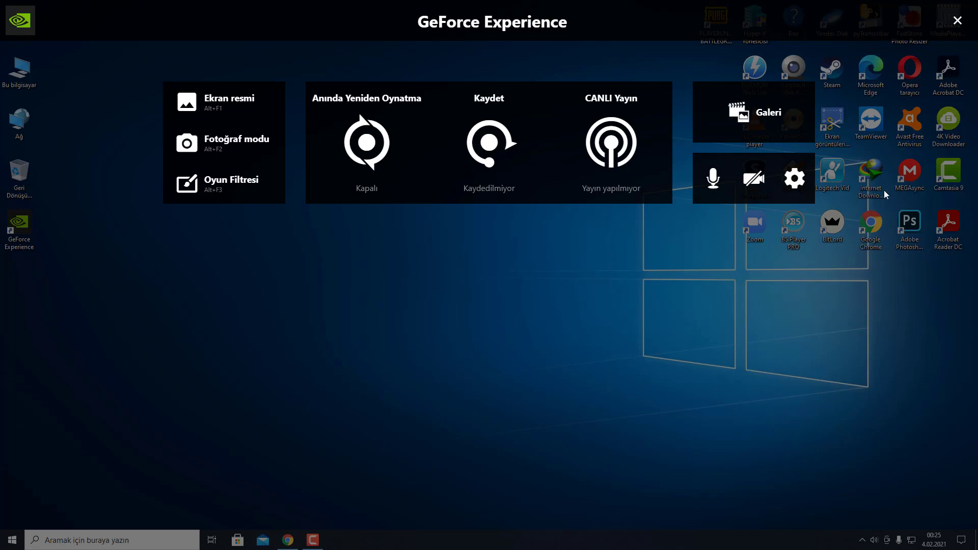
# Step: In Ayarlar > HUD düzeni, place Durum göstergesi and Kamera in the top-left cell
pyautogui.click(803, 191)
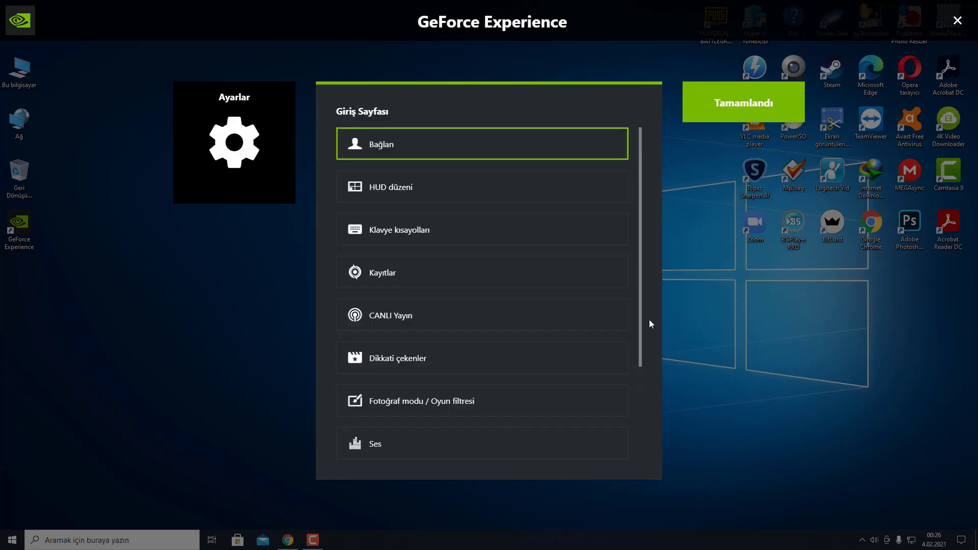
pyautogui.click(407, 186)
pyautogui.click(380, 176)
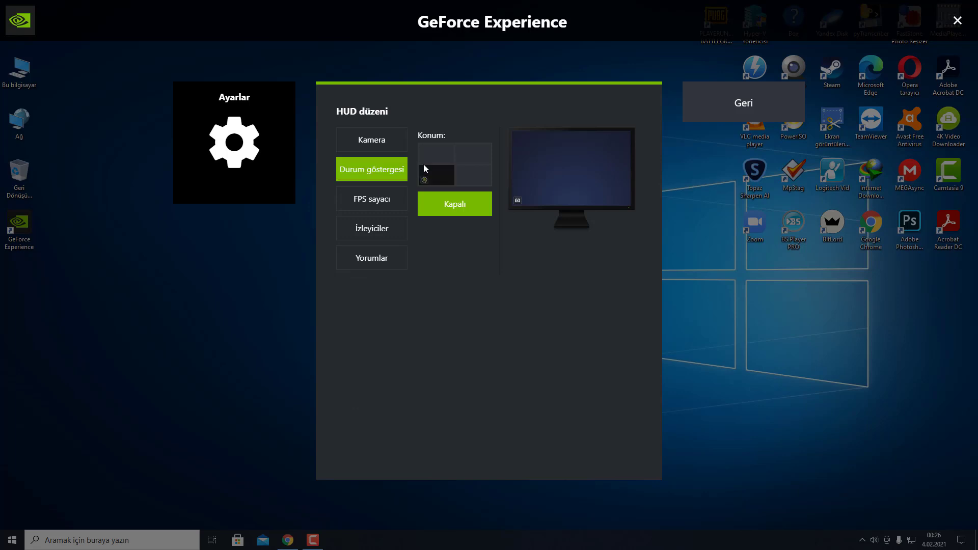
pyautogui.click(426, 159)
pyautogui.click(395, 150)
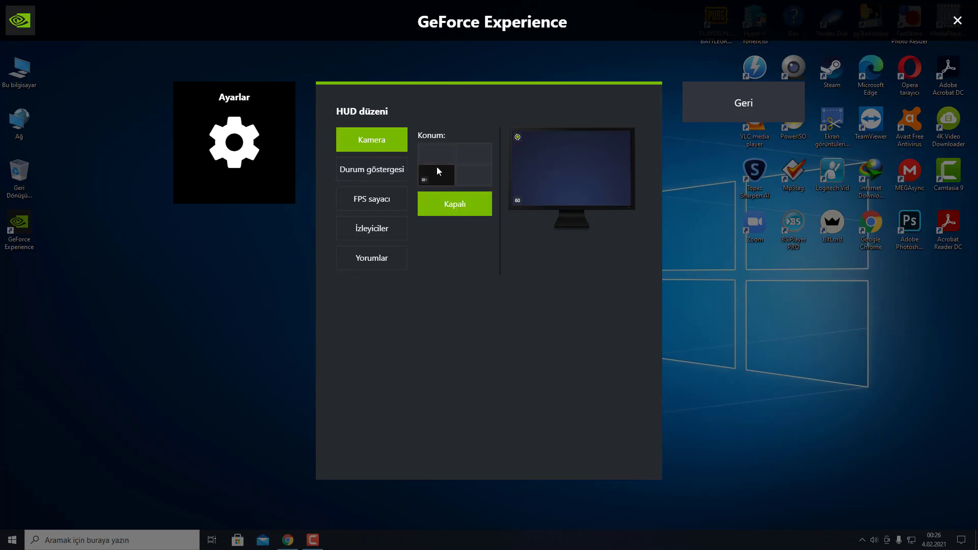
pyautogui.click(436, 155)
# Step: Place FPS sayacı, İzleyiciler and Yorumlar top-left, then exit with Geri and Tamamlandı
pyautogui.click(402, 196)
pyautogui.click(434, 155)
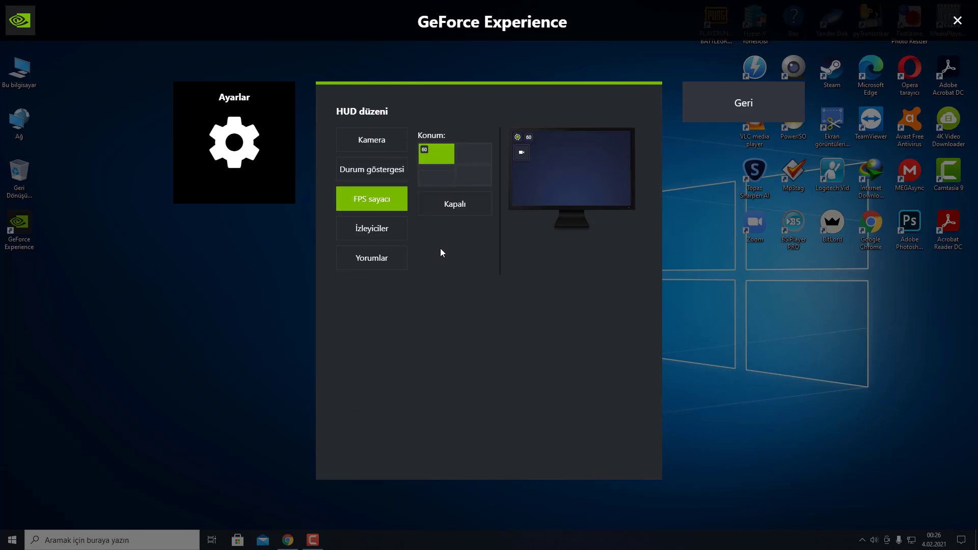
pyautogui.click(381, 227)
pyautogui.click(446, 153)
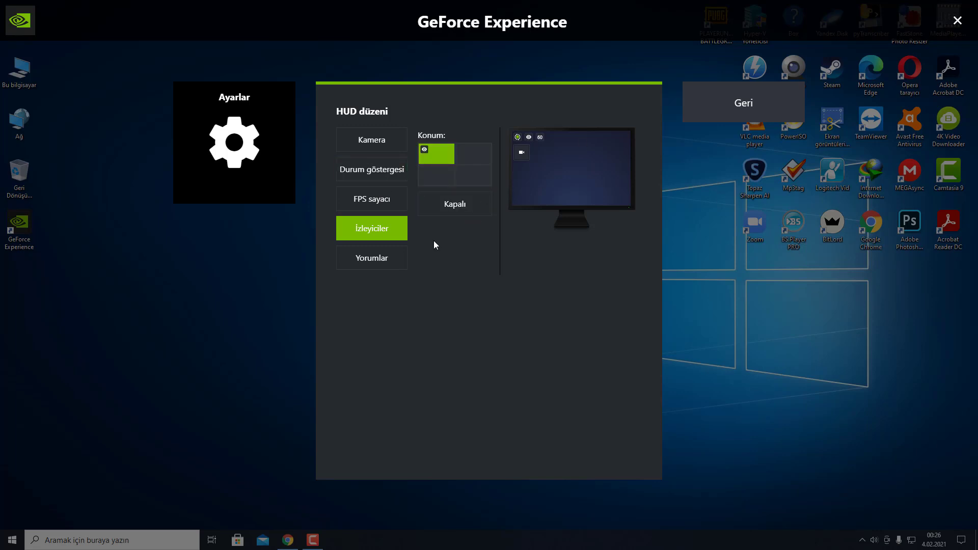
pyautogui.click(371, 258)
pyautogui.click(436, 154)
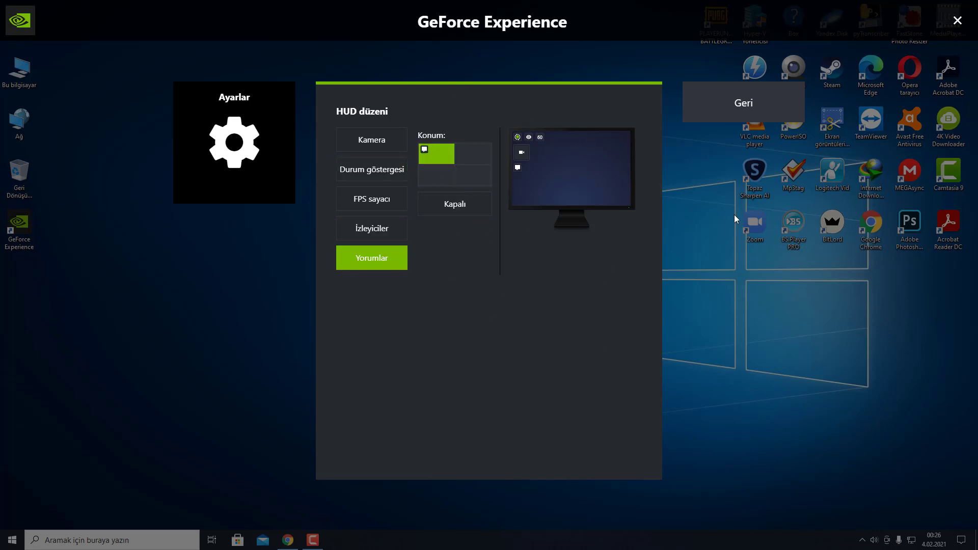
pyautogui.click(743, 103)
pyautogui.click(754, 114)
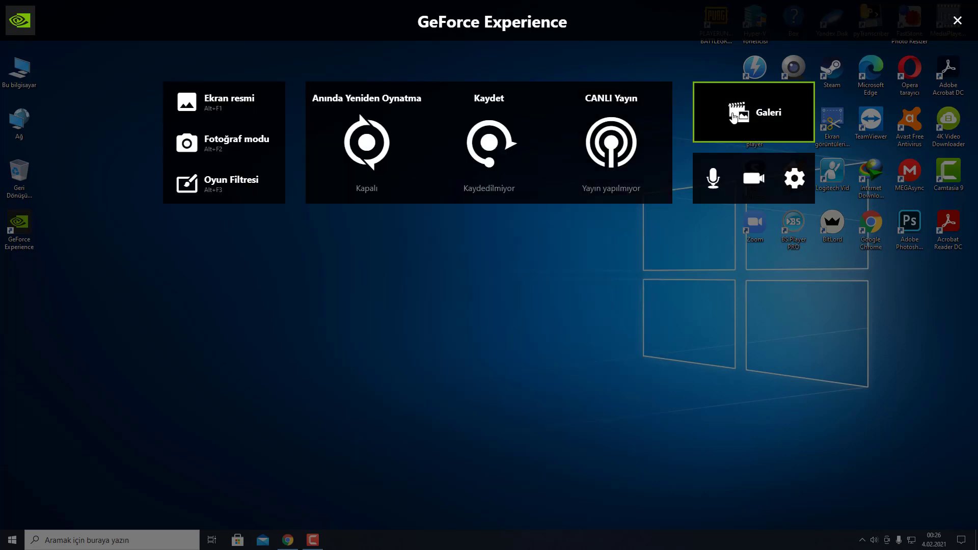
# Step: Close the overlay, start desktop recording with Alt+F9 (Evet to allow), and dismiss the Logitech toolbar
pyautogui.click(958, 21)
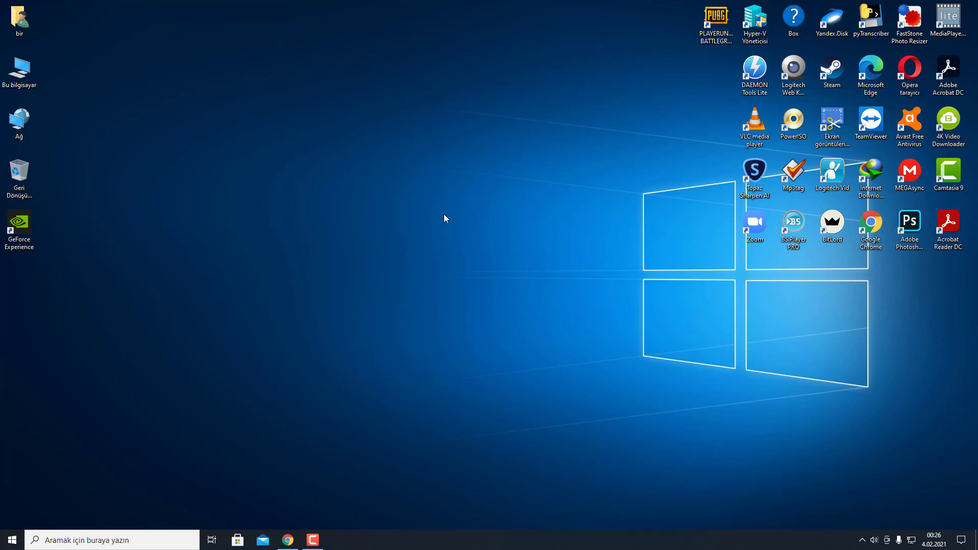
pyautogui.hotkey('alt', 'F9')
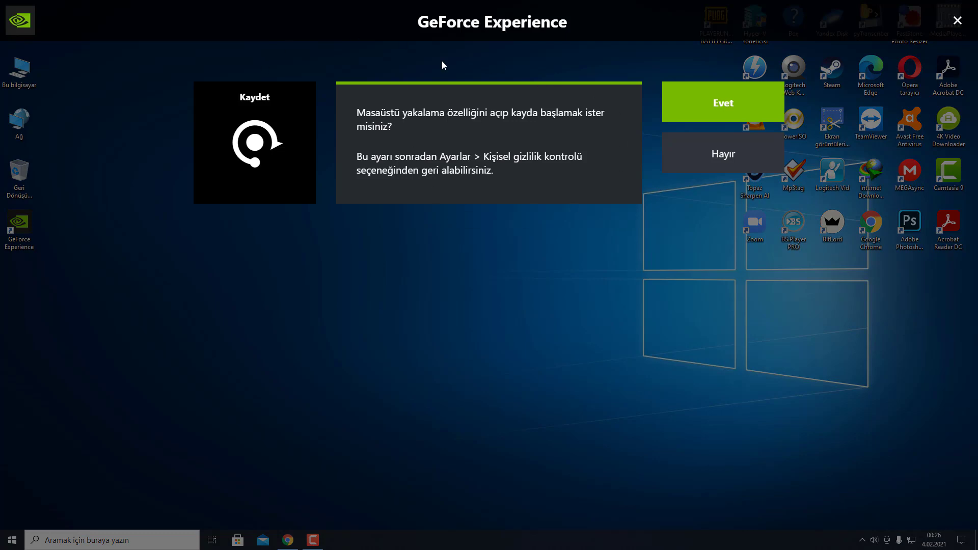
pyautogui.click(705, 102)
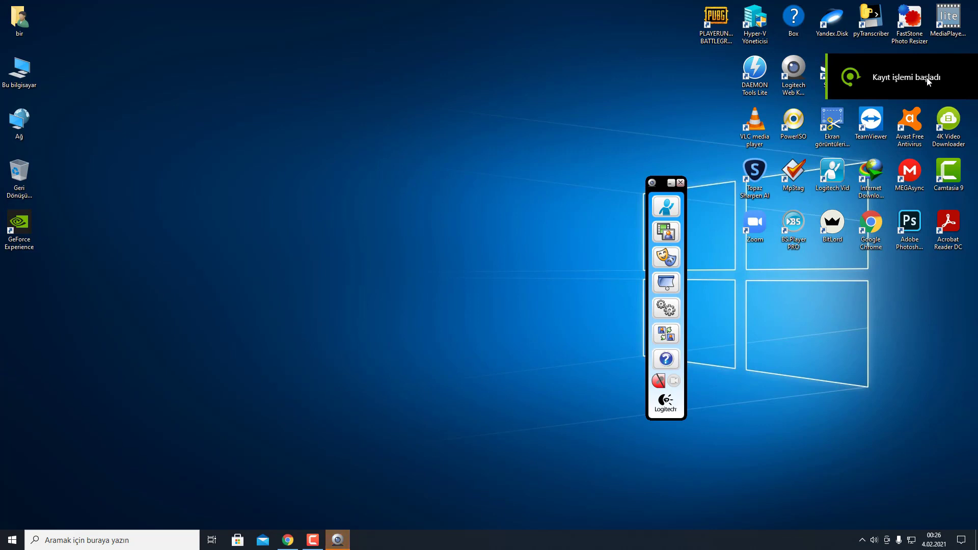
pyautogui.click(680, 183)
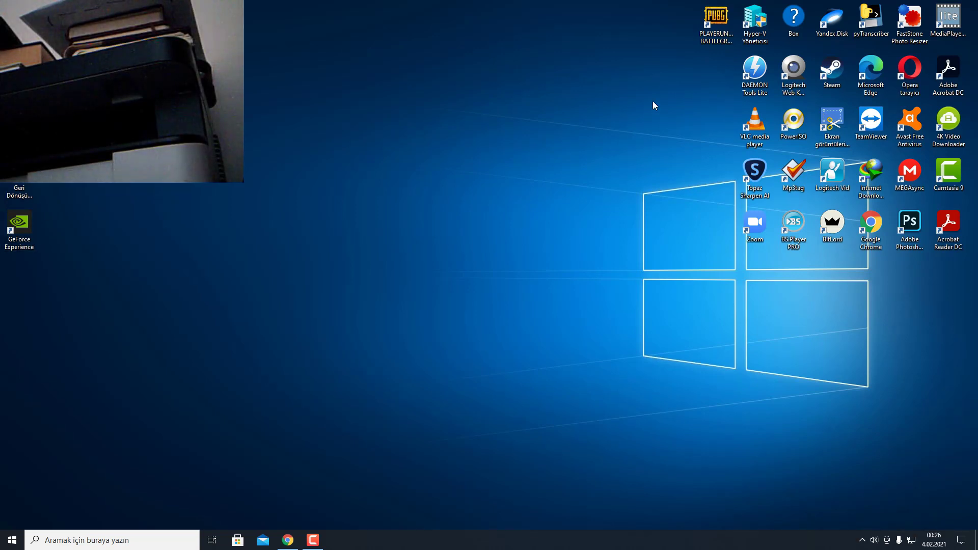
# Step: Launch PUBG from its desktop icon and walk the character around the pre-match waiting area
pyautogui.click(715, 27)
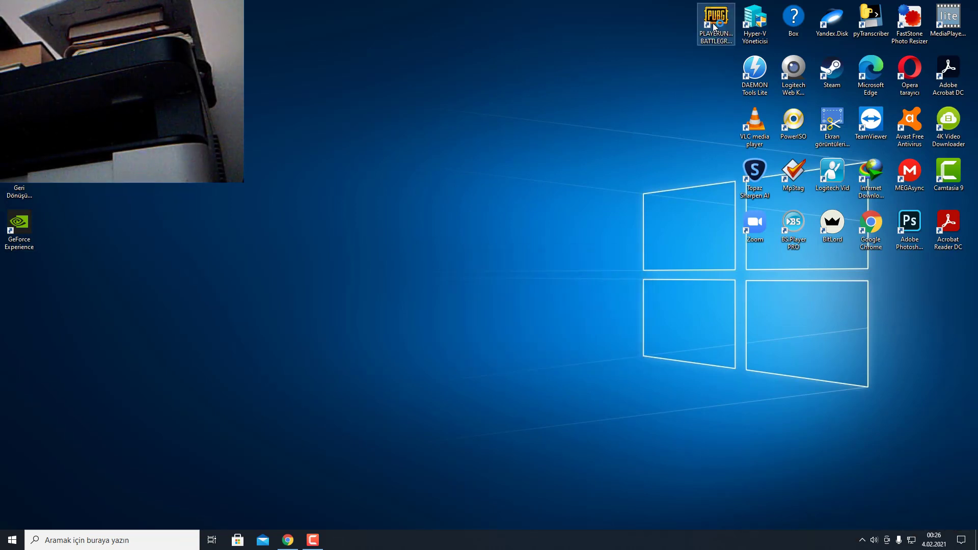
pyautogui.doubleClick(715, 26)
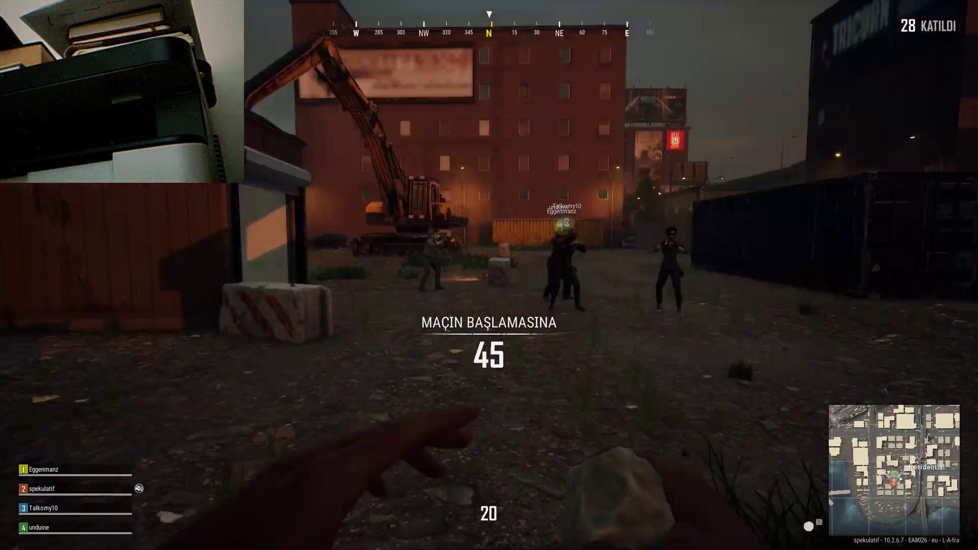
pyautogui.press('w')
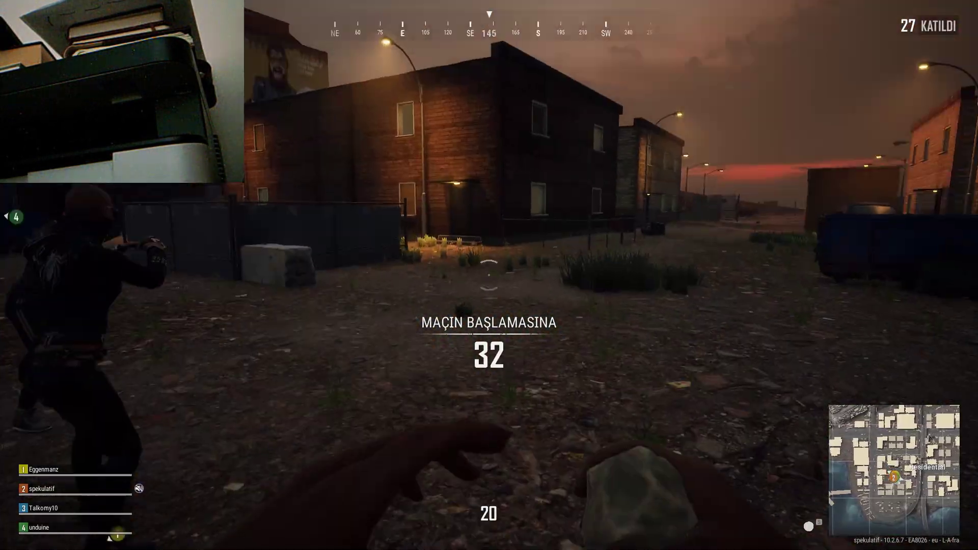
pyautogui.press('w')
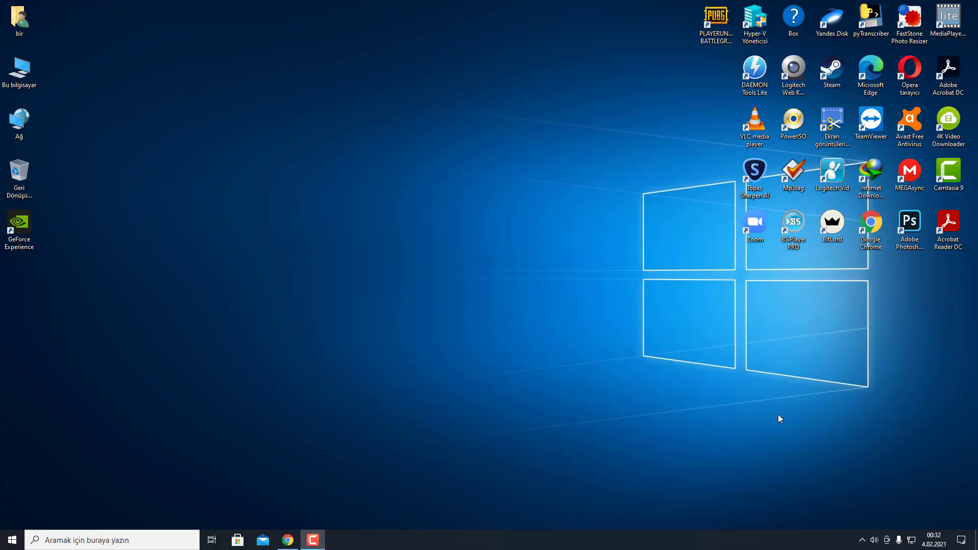
# Step: Open Bu bilgisayar > Videolar > Desktop and play the recorded video in BS.Player
pyautogui.doubleClick(20, 70)
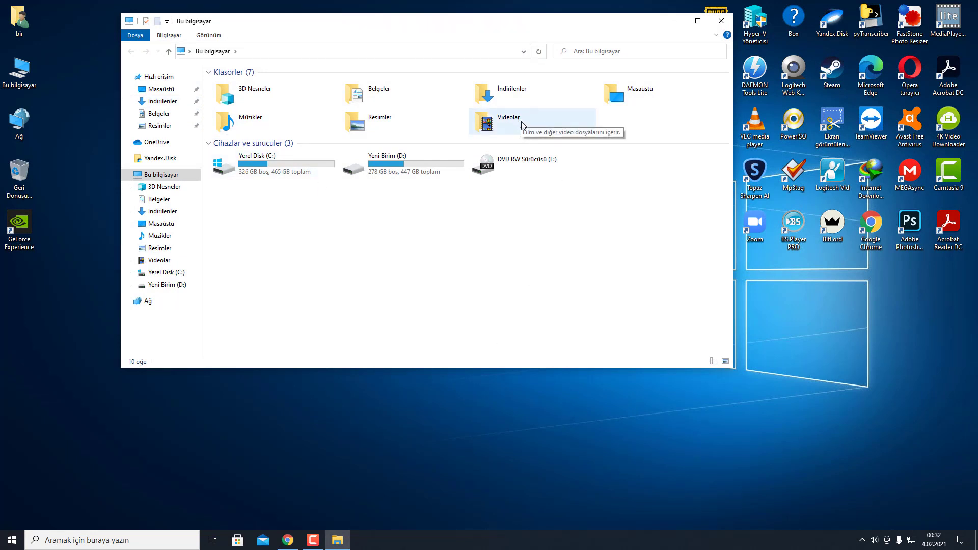
pyautogui.doubleClick(514, 122)
pyautogui.doubleClick(250, 103)
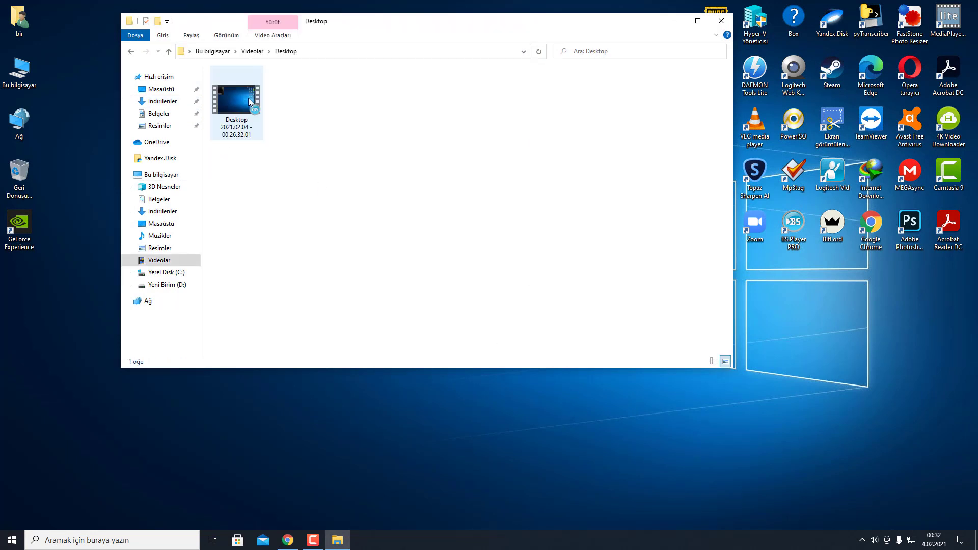
pyautogui.doubleClick(241, 109)
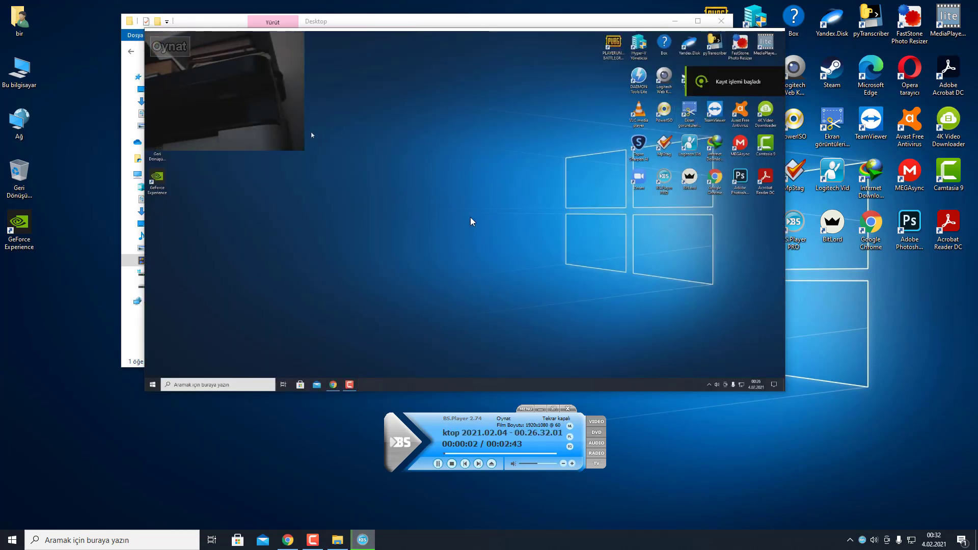
# Step: Seek the playback to about 1:51 then 2:14, and move the video window slightly
pyautogui.click(520, 453)
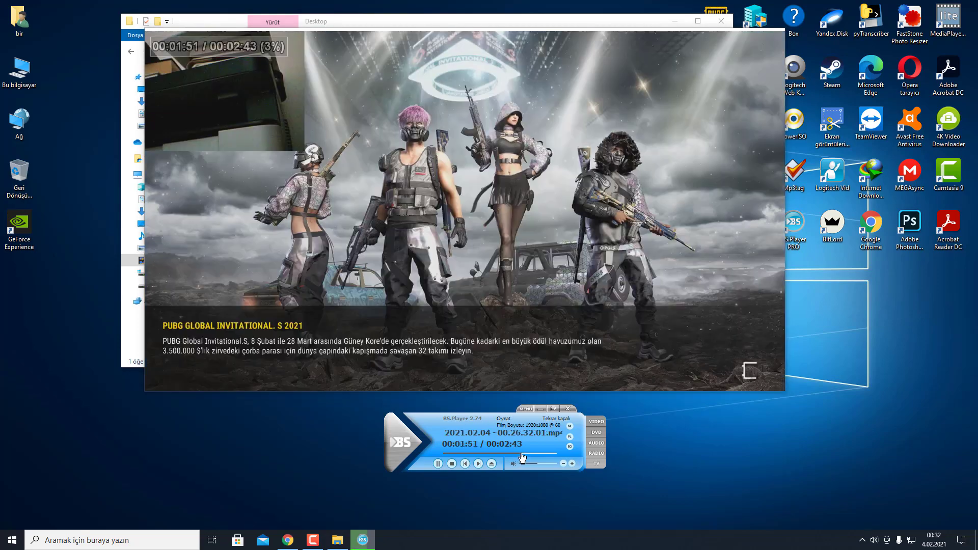
pyautogui.click(536, 452)
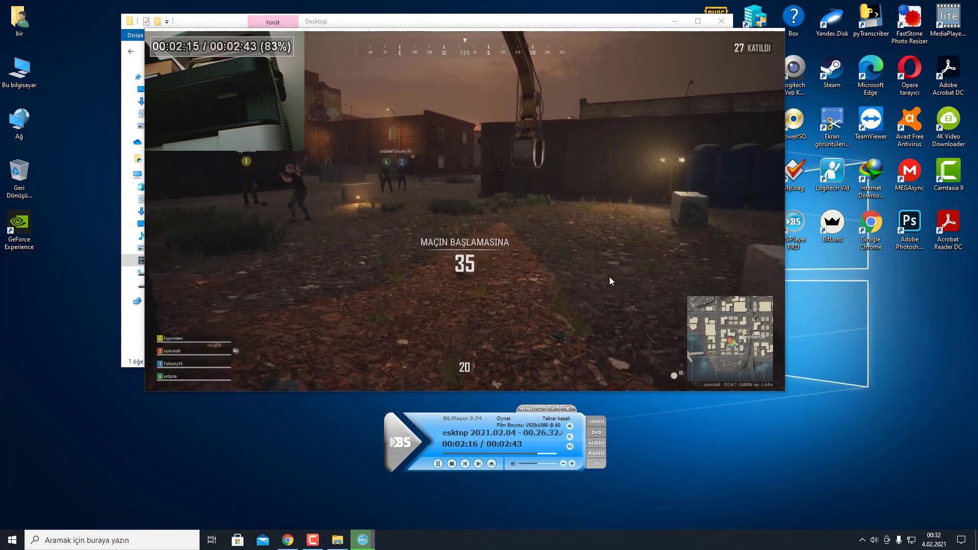
pyautogui.moveTo(576, 262); pyautogui.dragTo(565, 259)
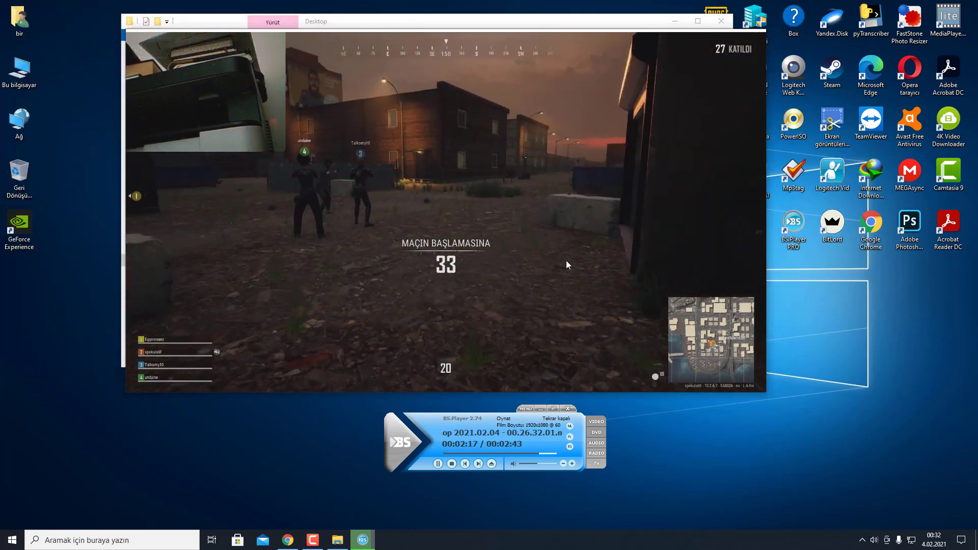